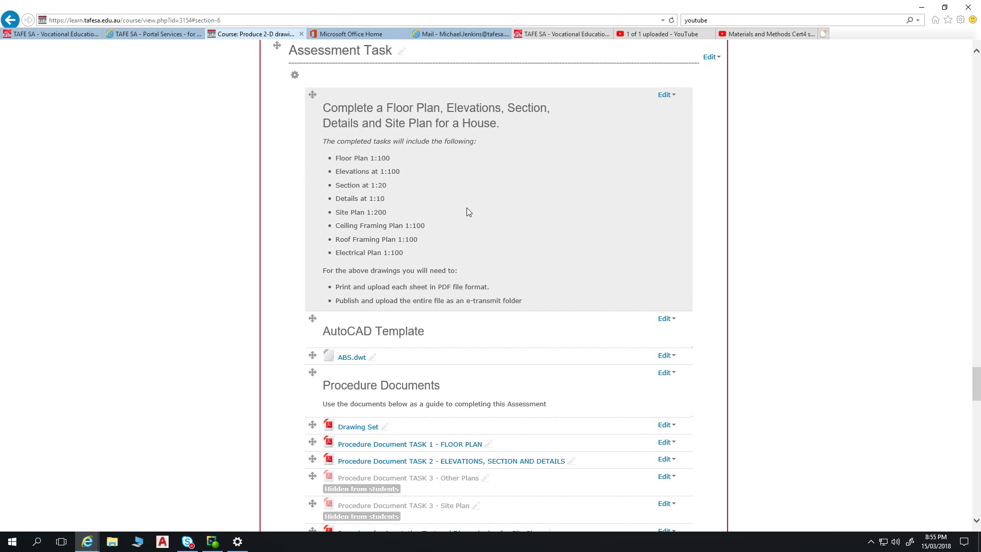
# Open the Drawing Set from the procedure documents, look through its sheets as far as the site plan, and close it.
pyautogui.scroll(-3, 467, 208)
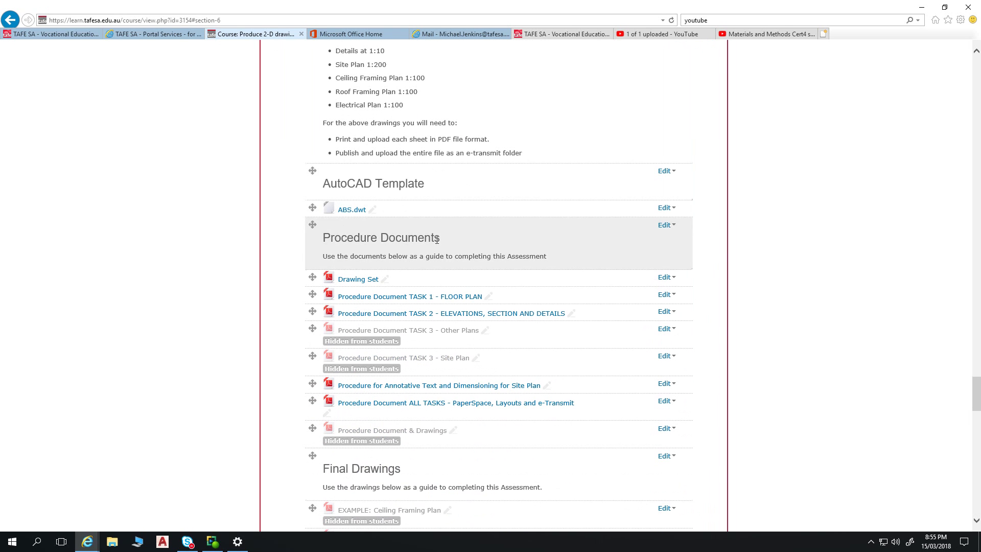
pyautogui.click(354, 282)
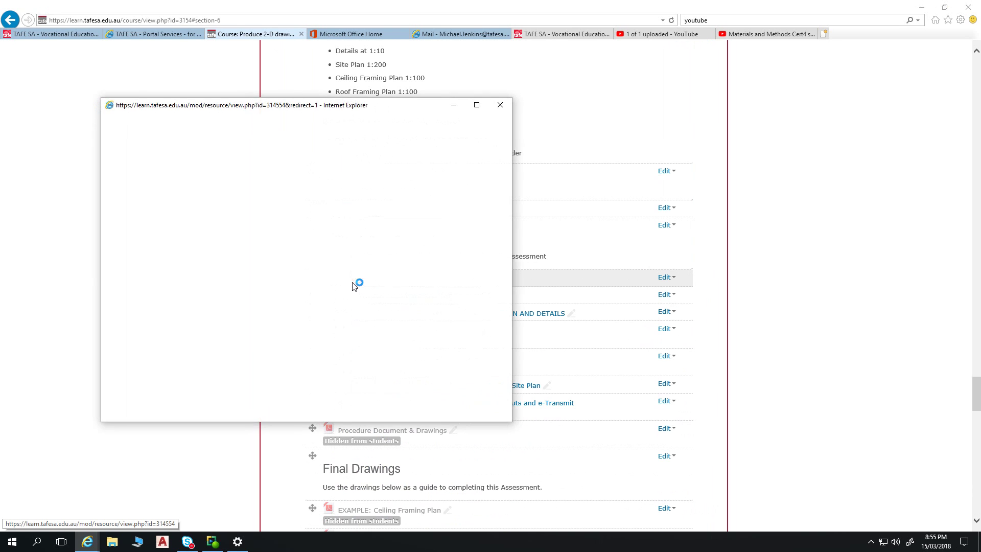
pyautogui.scroll(-10, 352, 281)
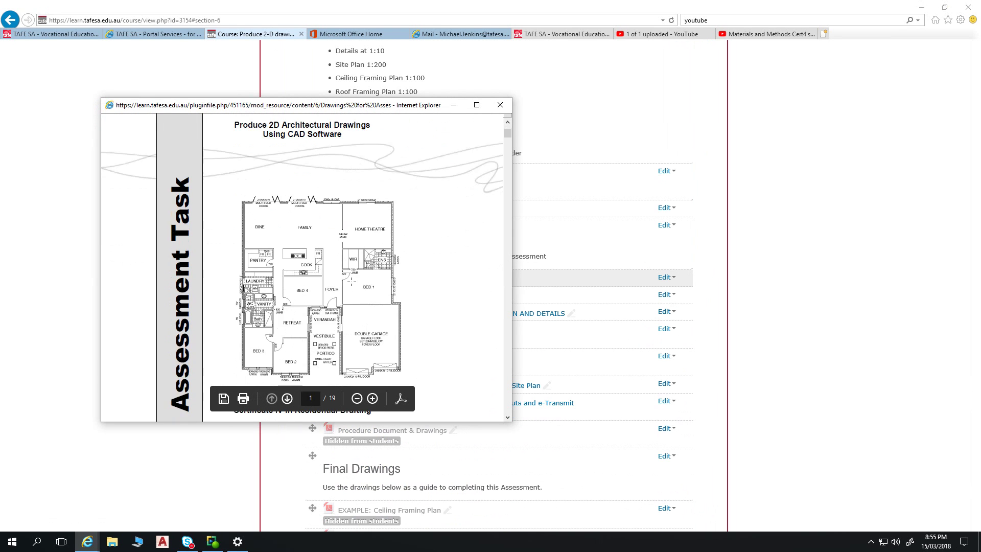
pyautogui.scroll(-10, 352, 281)
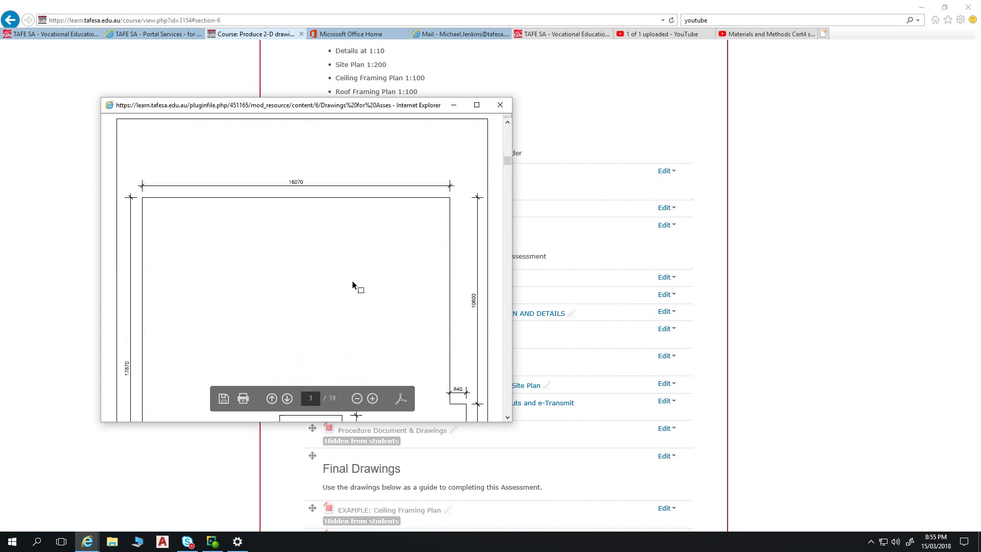
pyautogui.scroll(-15, 357, 276)
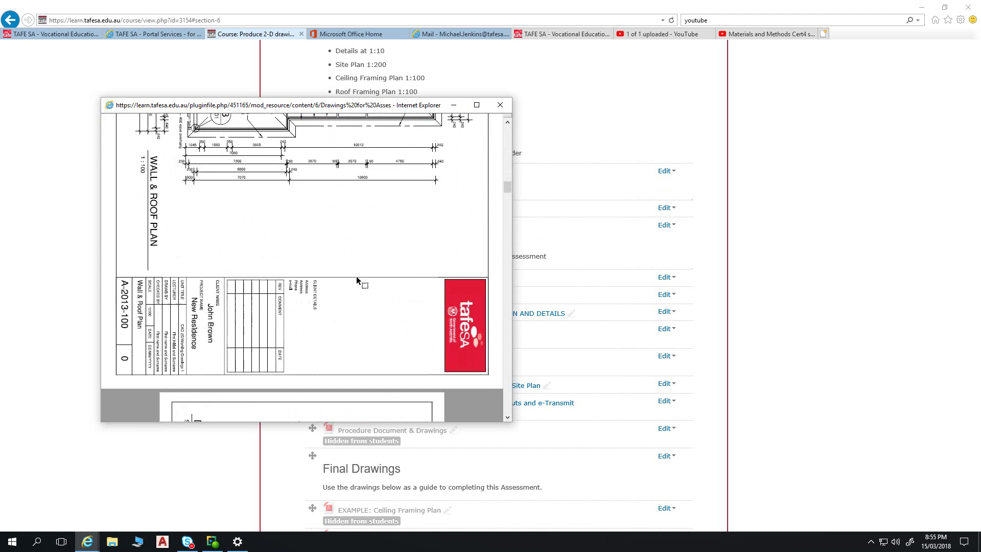
pyautogui.scroll(-5, 357, 275)
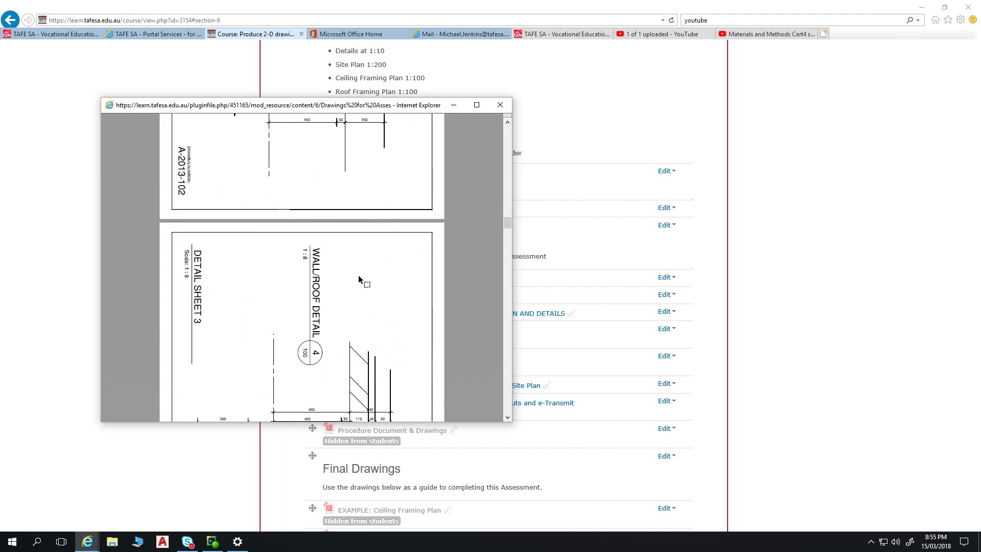
pyautogui.moveTo(509, 231); pyautogui.dragTo(492, 403)
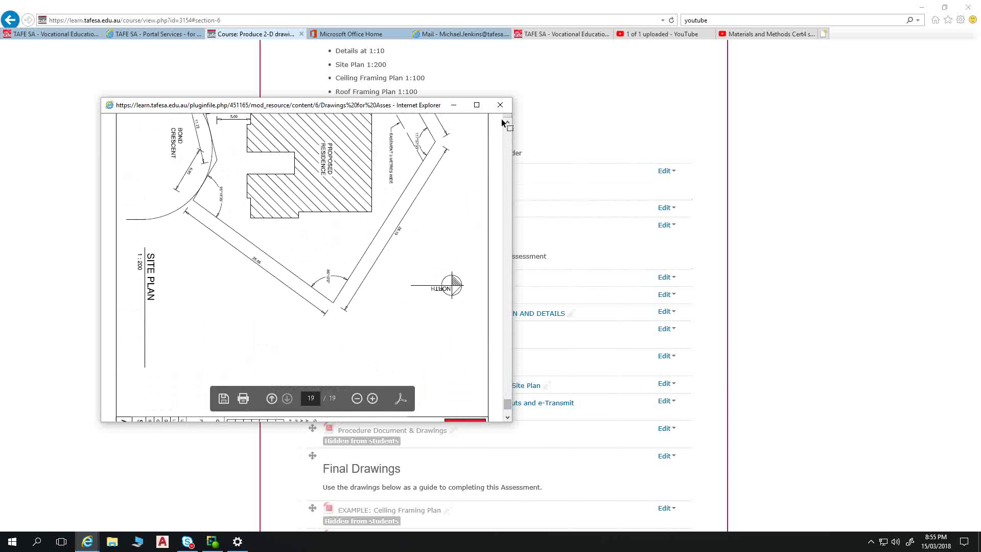
pyautogui.click(500, 105)
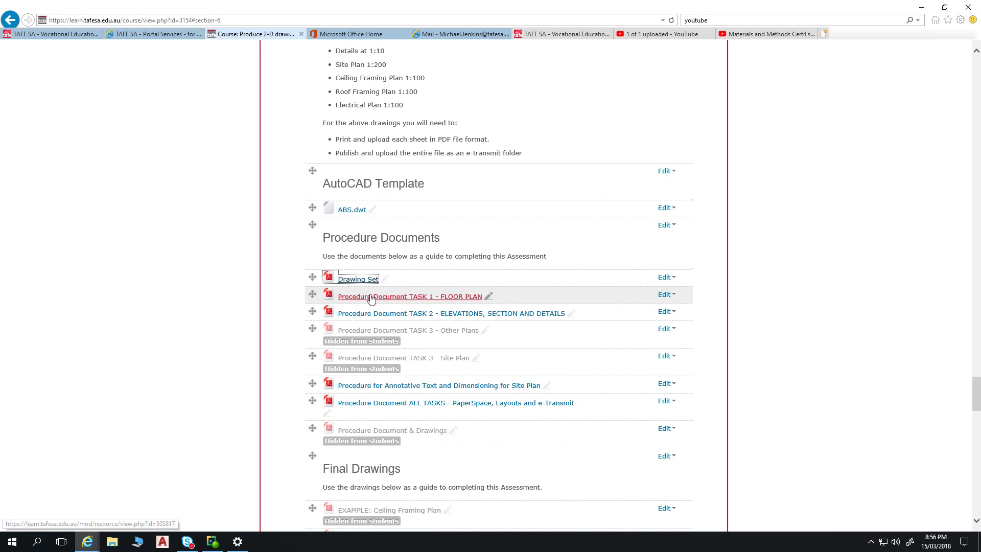
# Look over the course page's Final Drawings, Blocks and Colour Table sections, the earlier exercises, and the AutoCAD Template section.
pyautogui.click(359, 280)
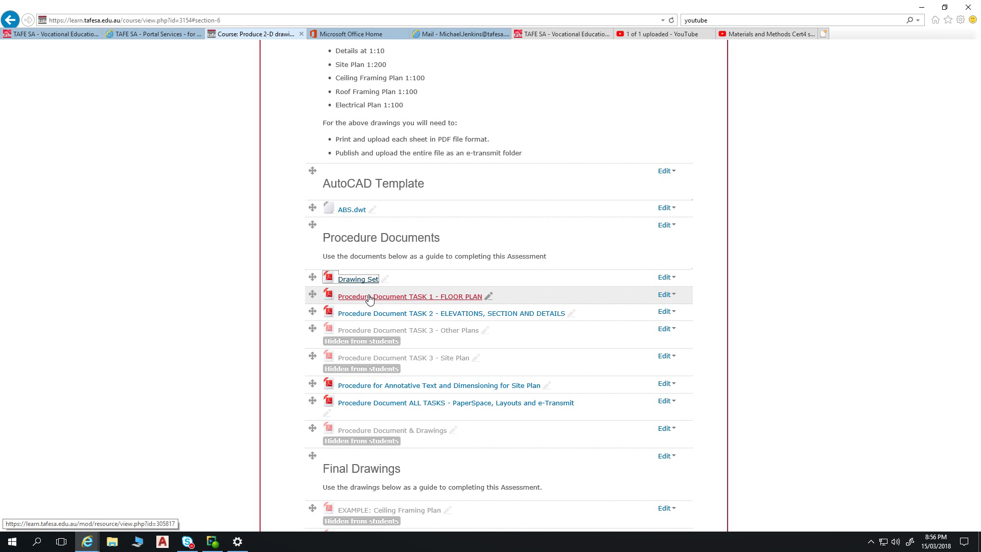
pyautogui.scroll(-6, 370, 298)
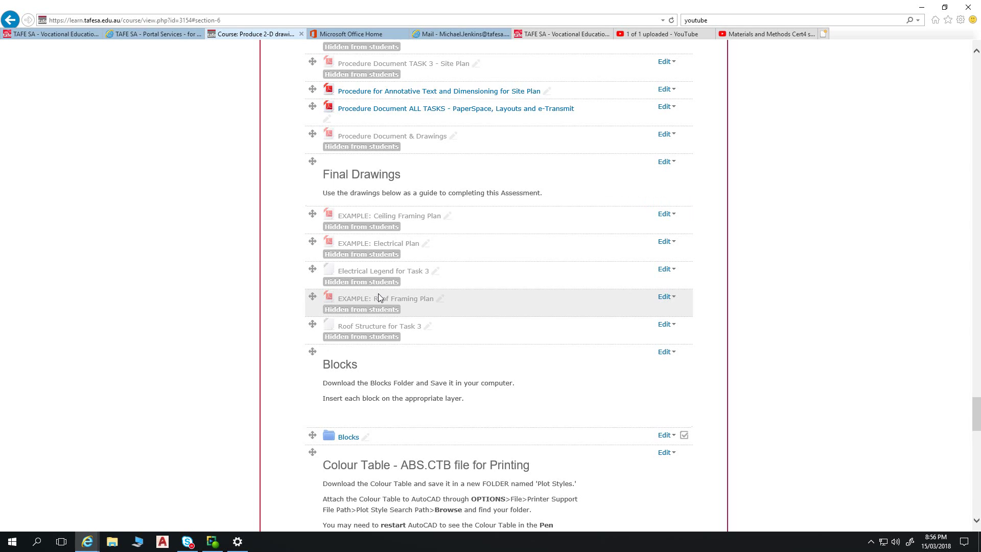
pyautogui.scroll(-2, 378, 293)
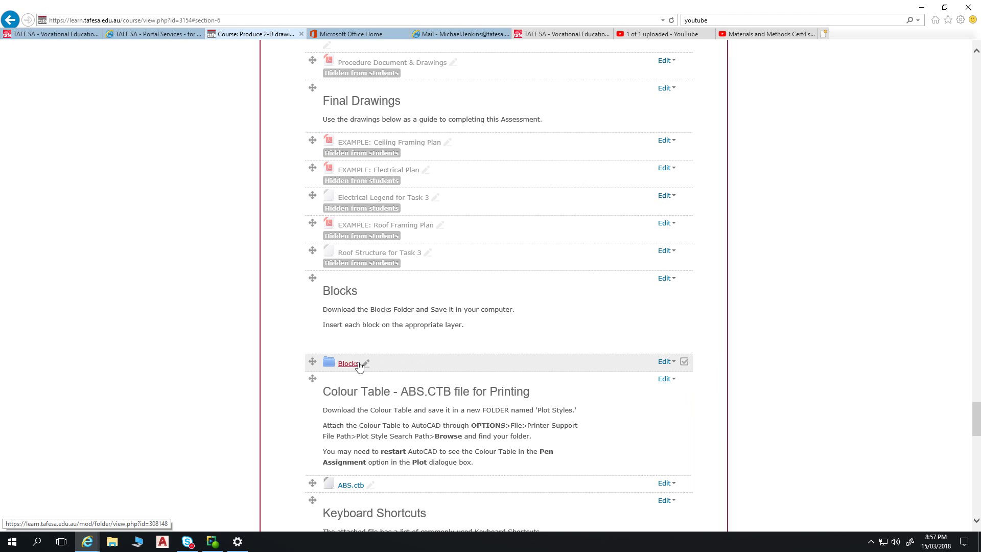
pyautogui.scroll(2, 357, 361)
pyautogui.scroll(10, 358, 362)
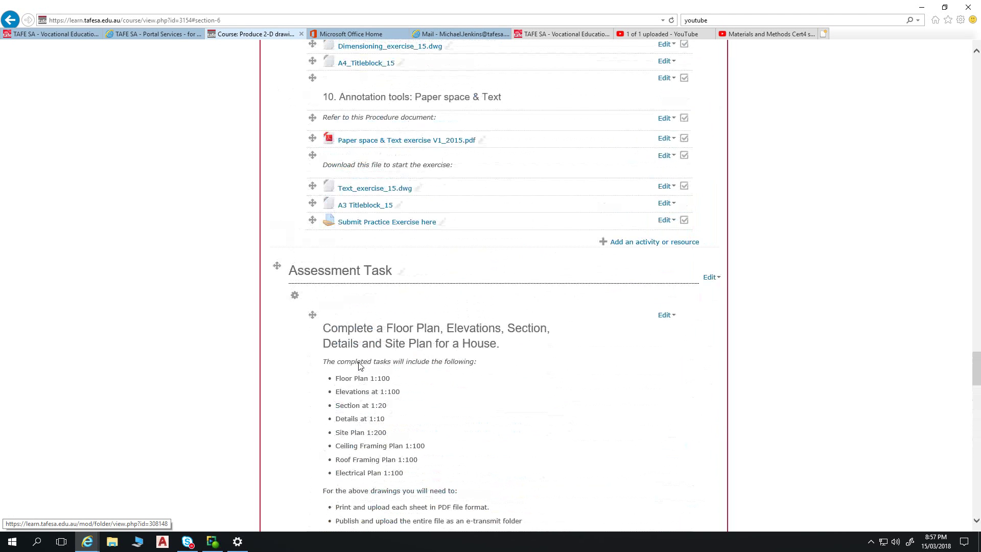
pyautogui.scroll(11, 359, 364)
pyautogui.scroll(-18, 360, 364)
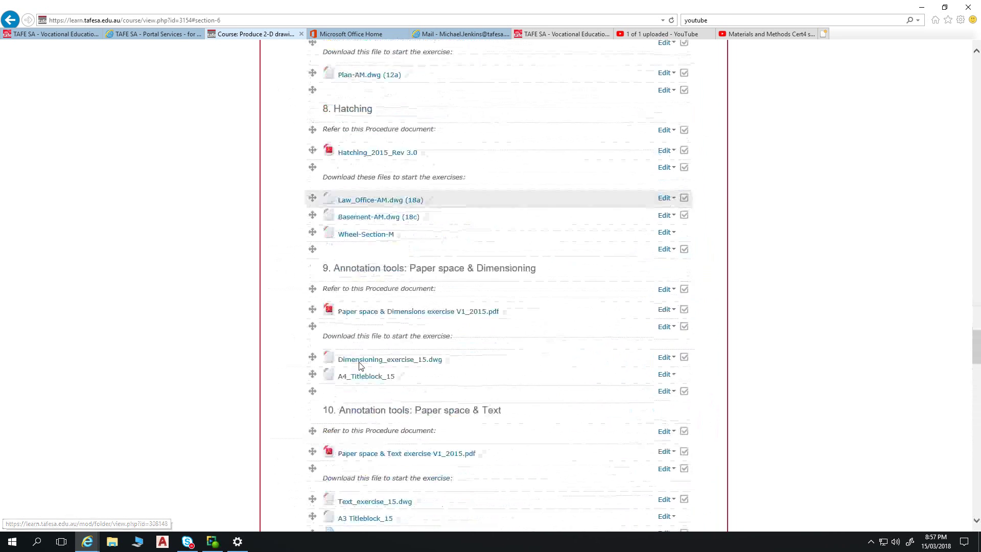
pyautogui.scroll(1, 360, 364)
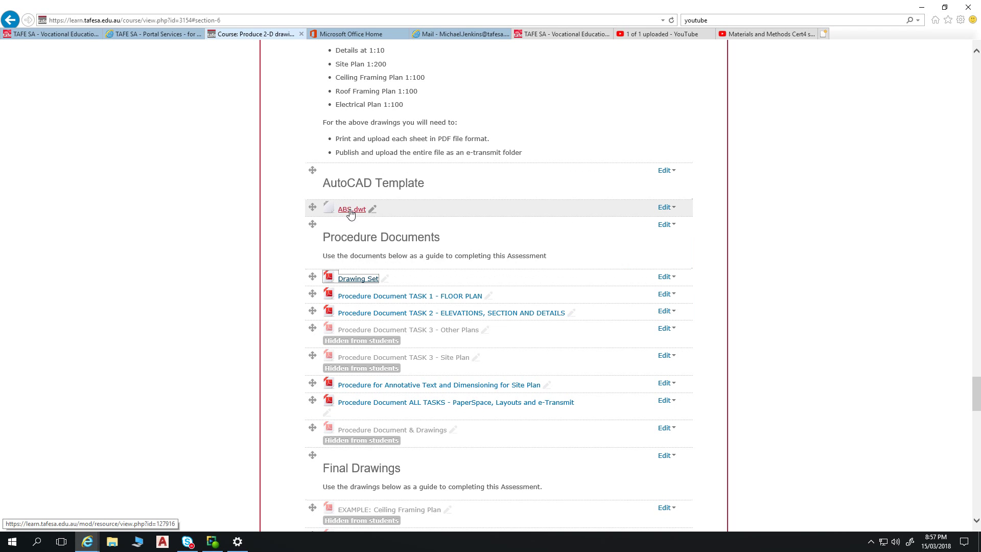
# Open Procedure Document TASK 1 - FLOOR PLAN in a maximised window and go past its contents list to page 4.
pyautogui.click(385, 297)
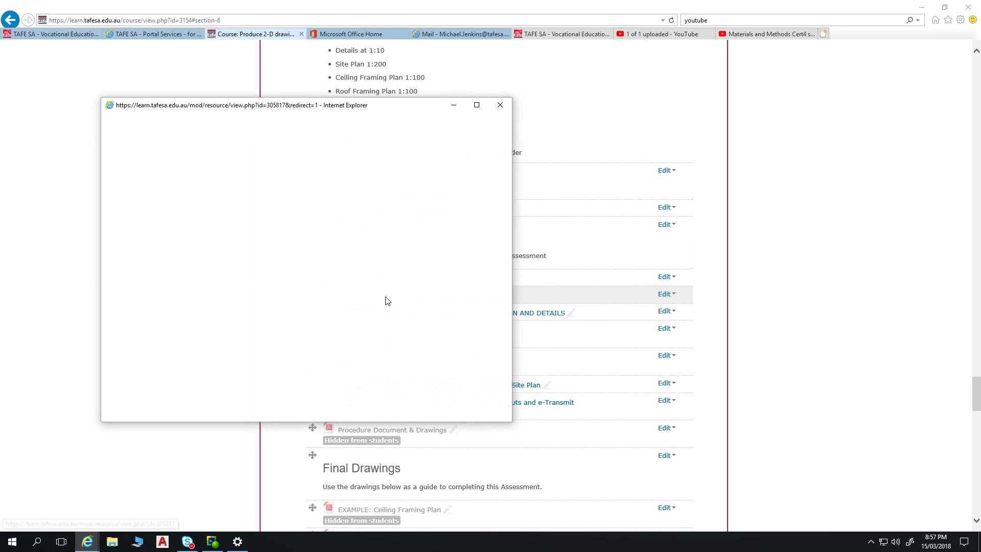
pyautogui.click(475, 104)
pyautogui.scroll(-10, 465, 231)
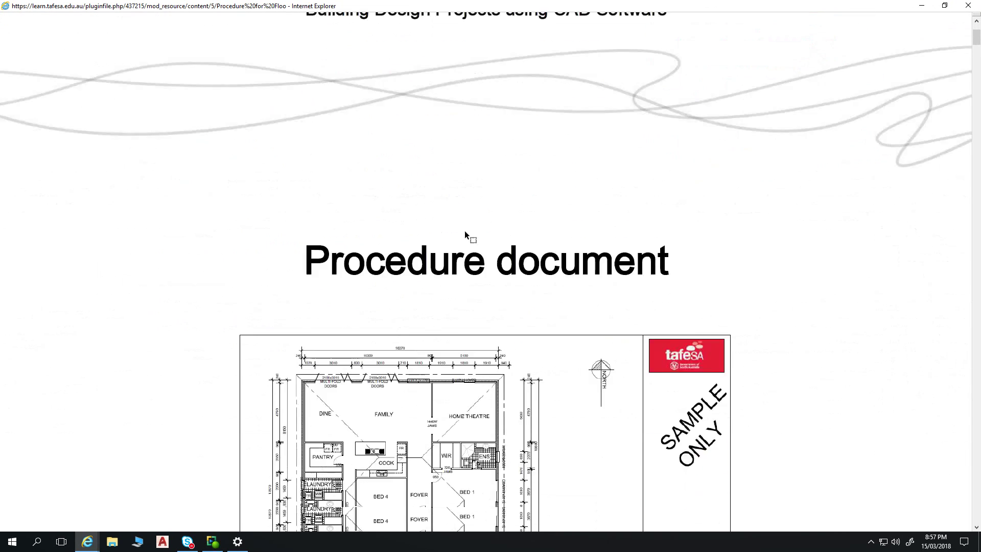
pyautogui.scroll(-15, 460, 231)
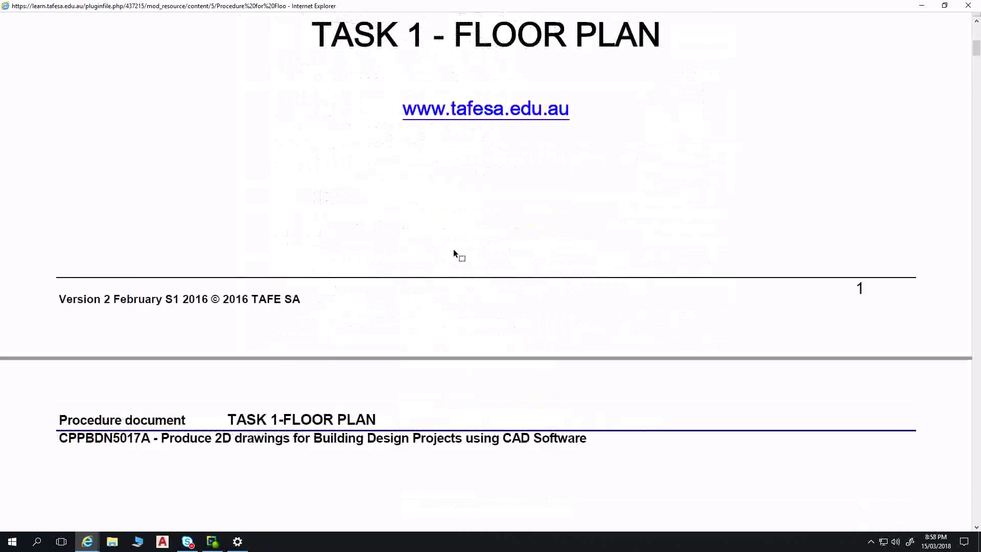
pyautogui.scroll(-15, 455, 250)
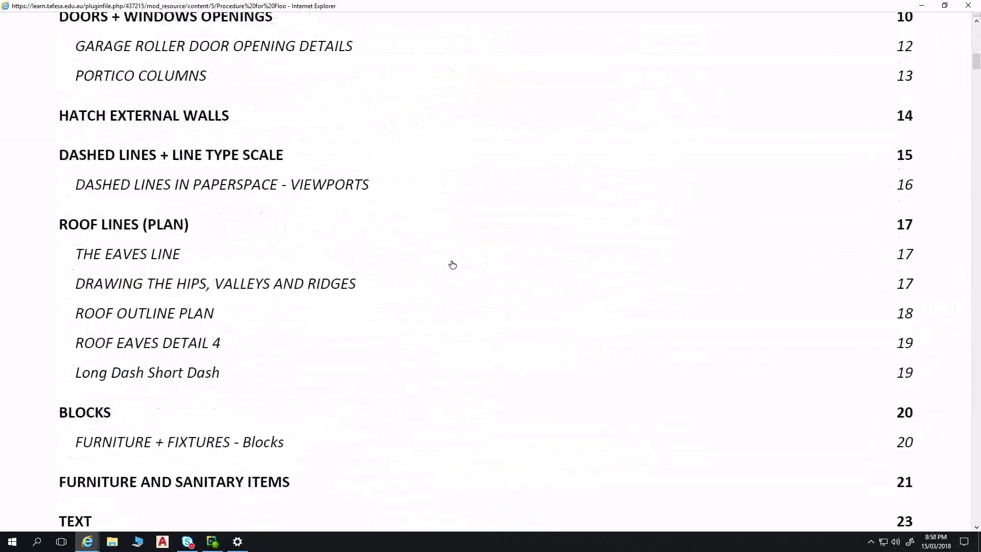
pyautogui.scroll(-12, 452, 263)
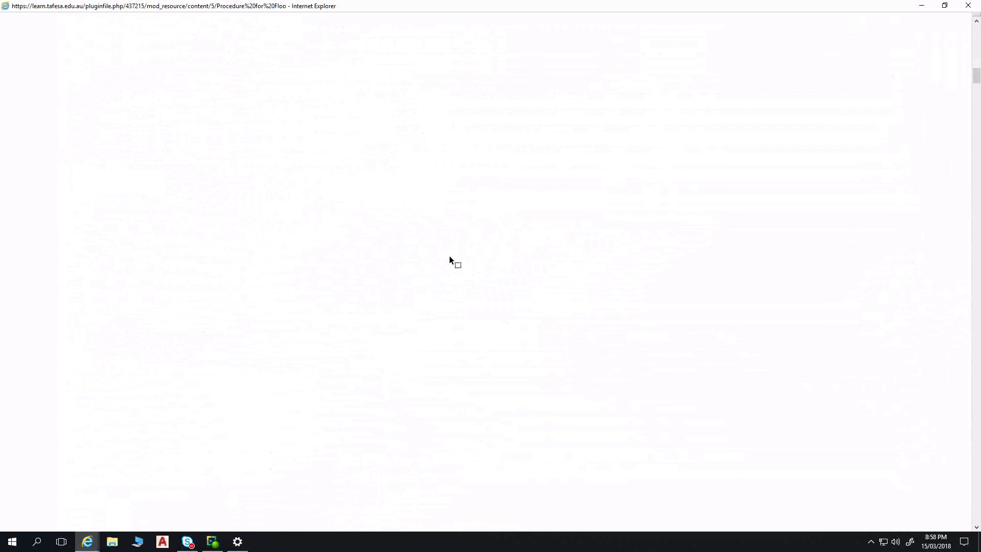
pyautogui.scroll(-10, 448, 261)
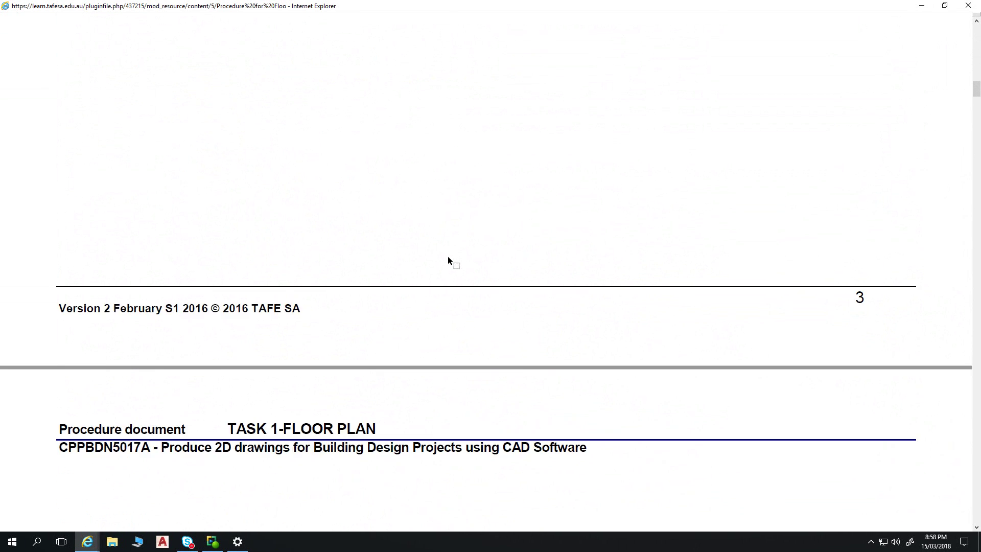
# Read the Task 1 - Floor Plan submission requirements and the list of files to upload to Moodle.
pyautogui.scroll(-1, 448, 256)
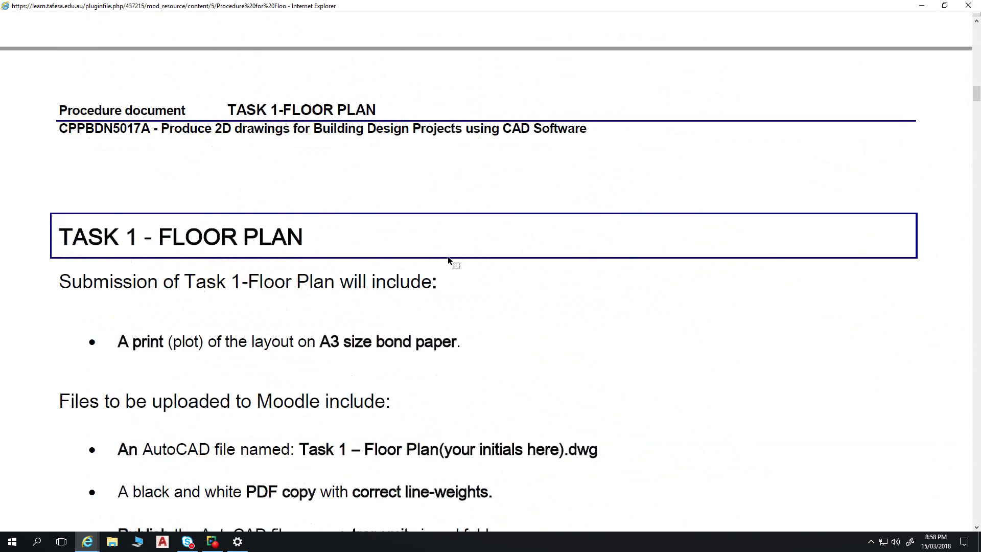
pyautogui.scroll(-3, 448, 256)
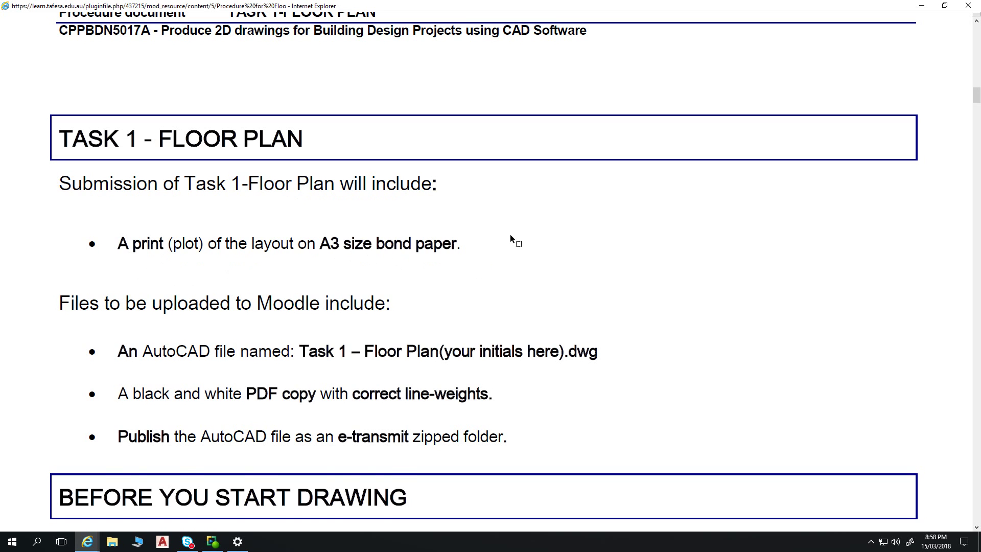
pyautogui.scroll(-1, 515, 240)
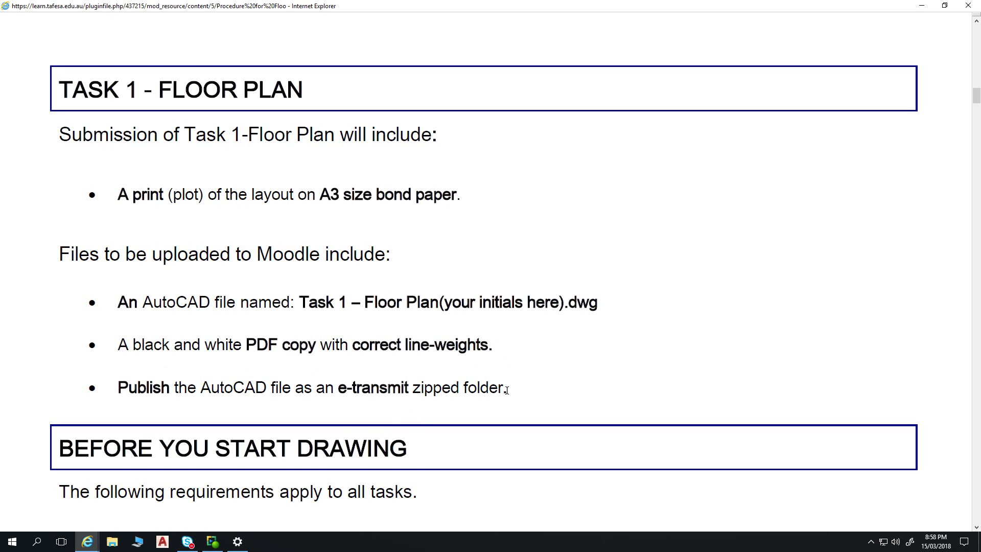
pyautogui.scroll(-2, 507, 388)
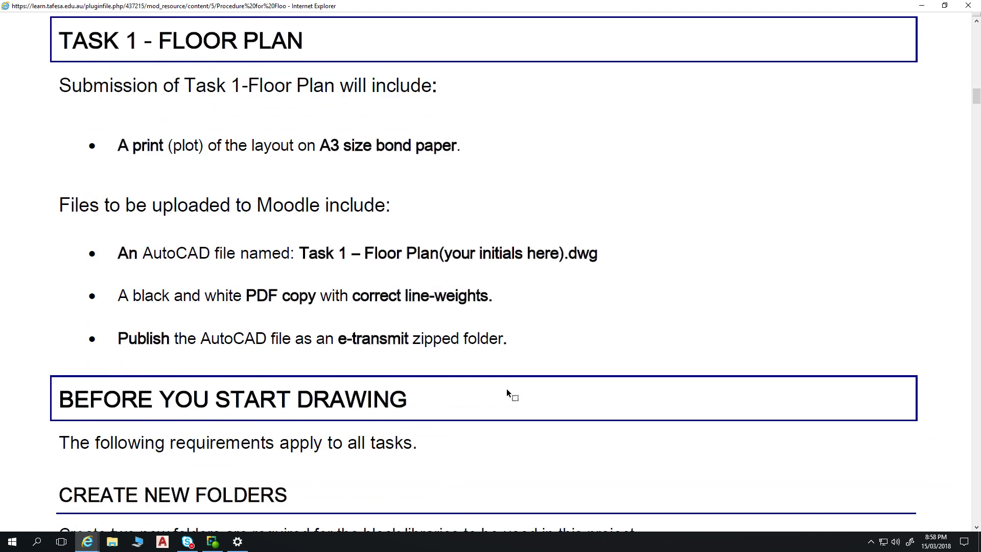
# Read the Before You Start Drawing section, covering the Block Library and Drawings folders and the drawing template instructions.
pyautogui.scroll(-2, 506, 388)
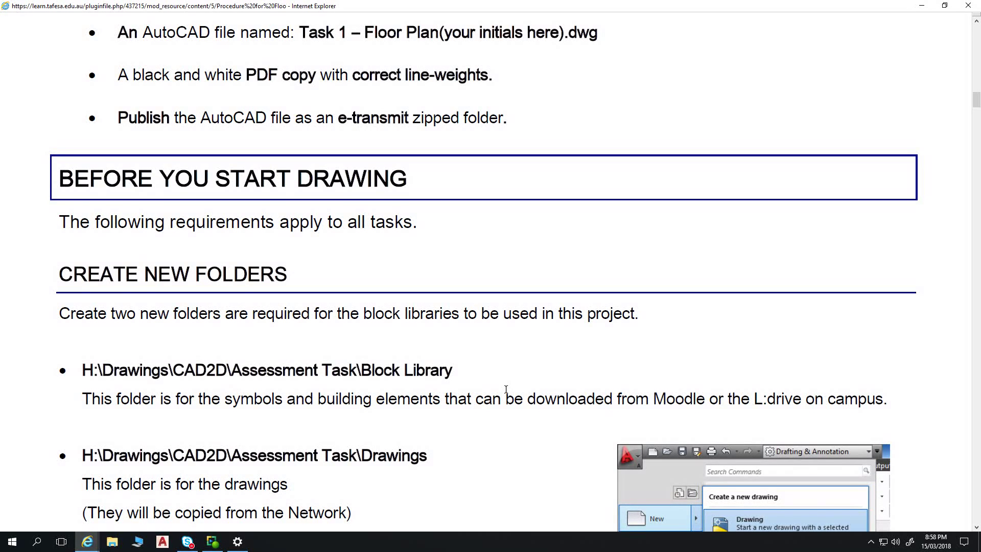
pyautogui.scroll(-1, 422, 341)
pyautogui.scroll(-1, 423, 342)
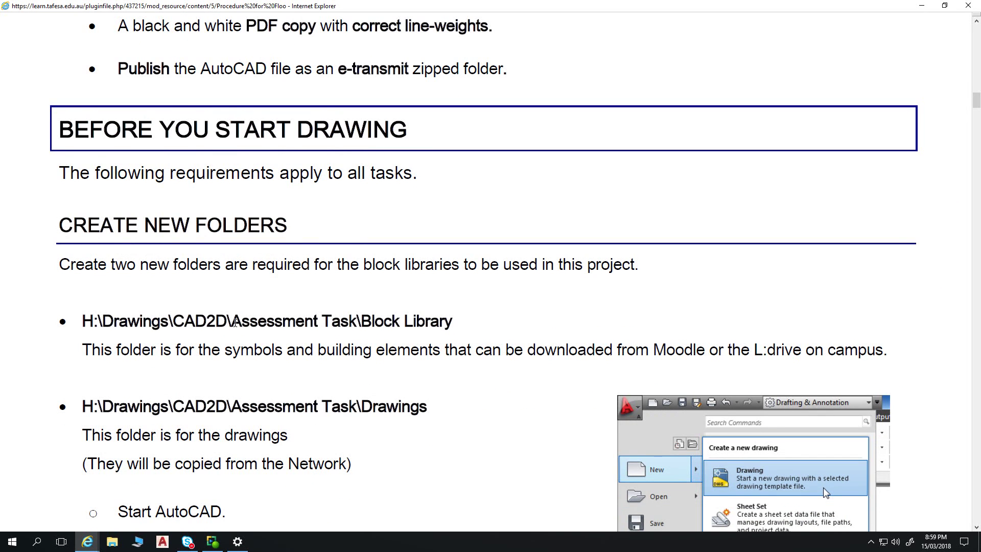
pyautogui.scroll(-1, 207, 307)
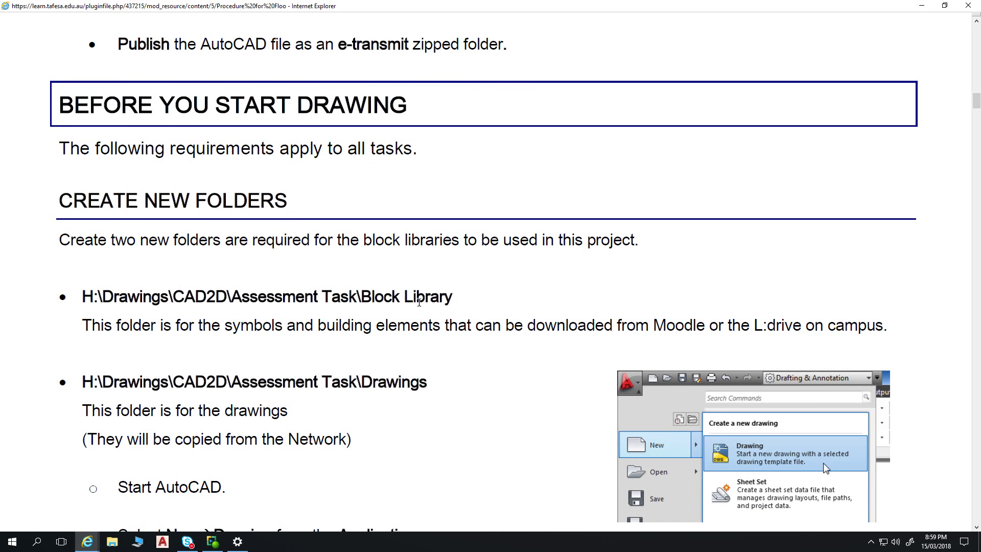
pyautogui.scroll(-1, 419, 302)
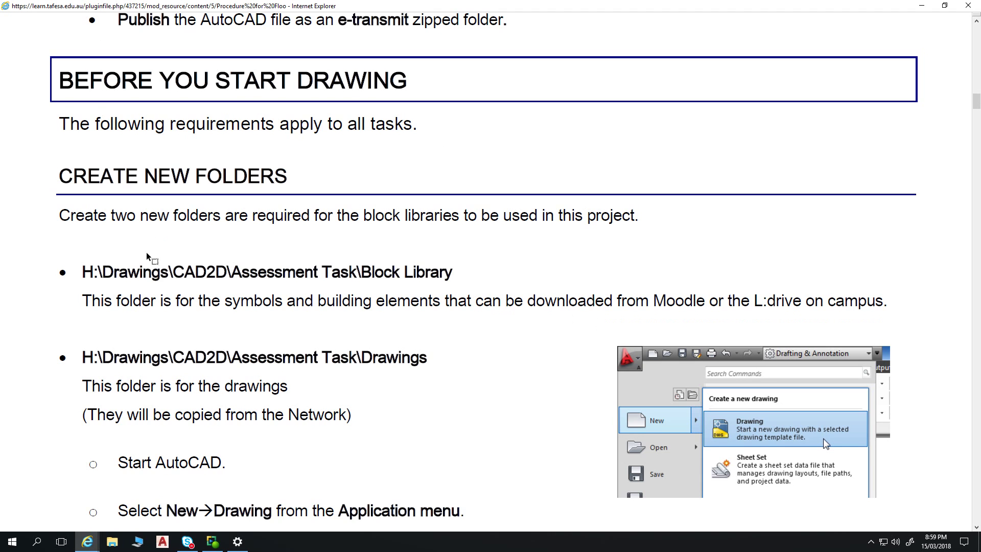
pyautogui.scroll(-1, 193, 286)
pyautogui.scroll(-2, 193, 286)
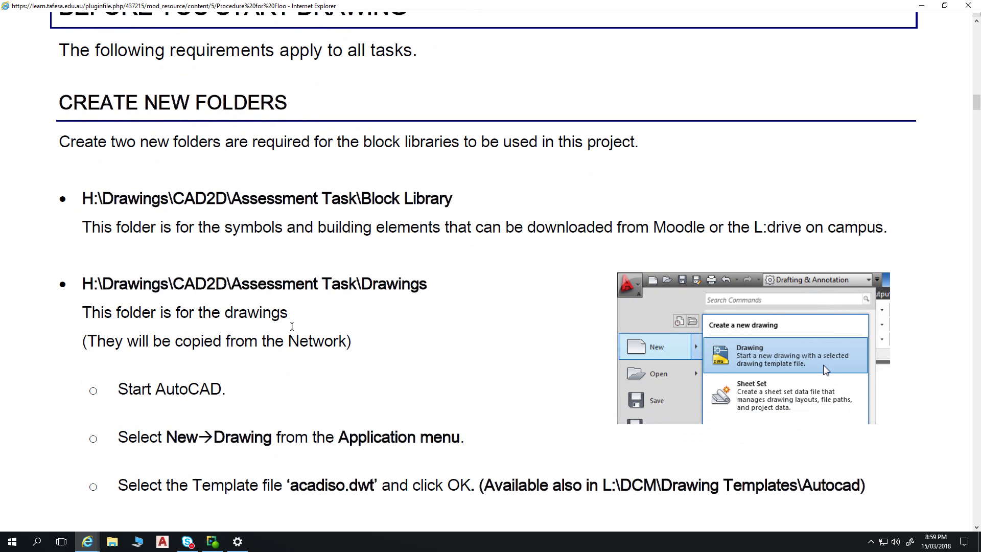
pyautogui.scroll(-3, 381, 373)
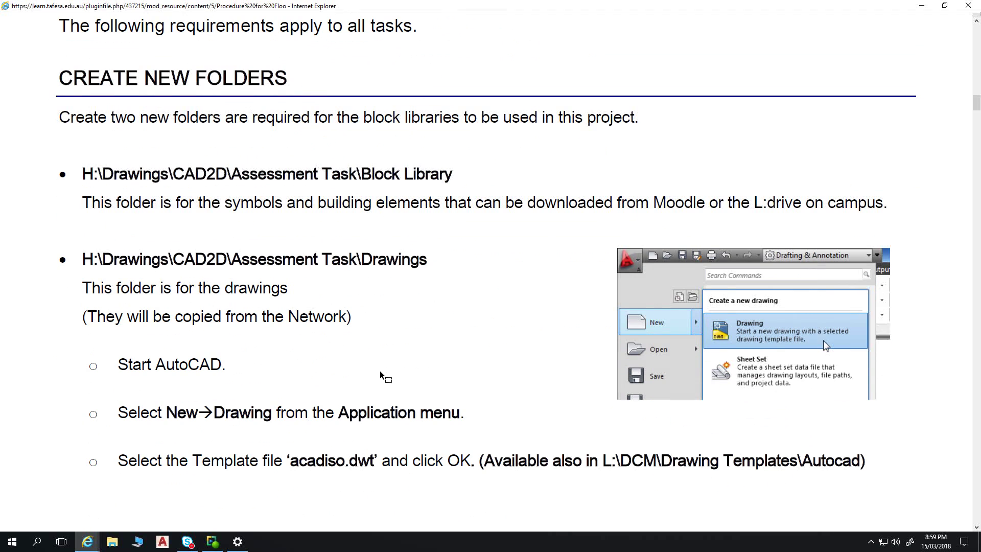
pyautogui.scroll(-1, 380, 372)
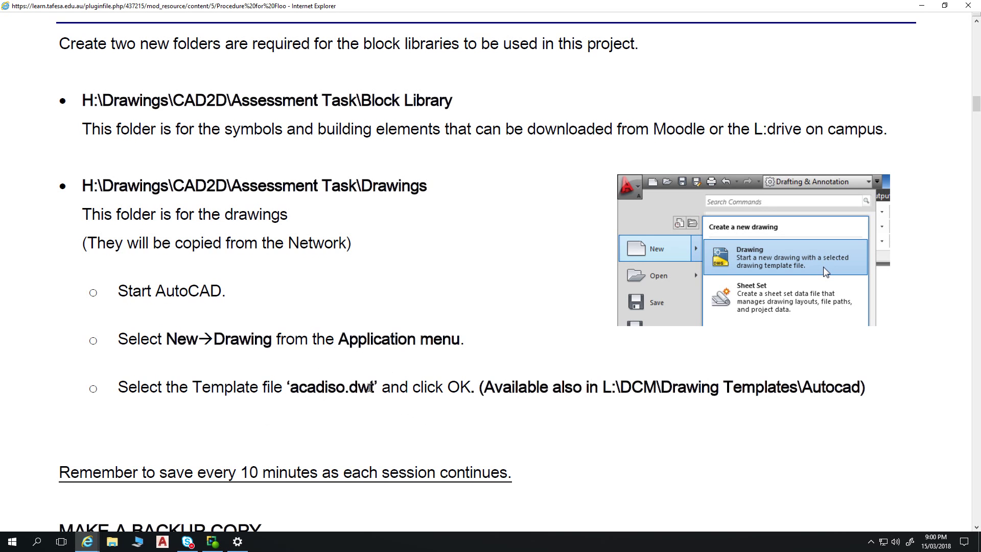
pyautogui.scroll(2, 369, 387)
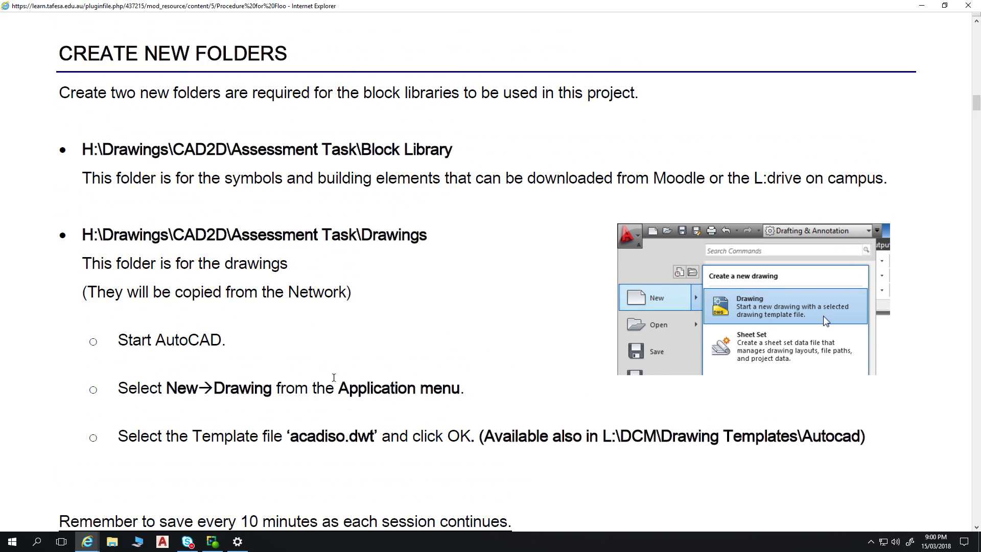
# Return from the procedure document to the course page, open the ABS.dwt template in AutoCAD, and dismiss the Drawing Recovery message.
pyautogui.press('Escape')
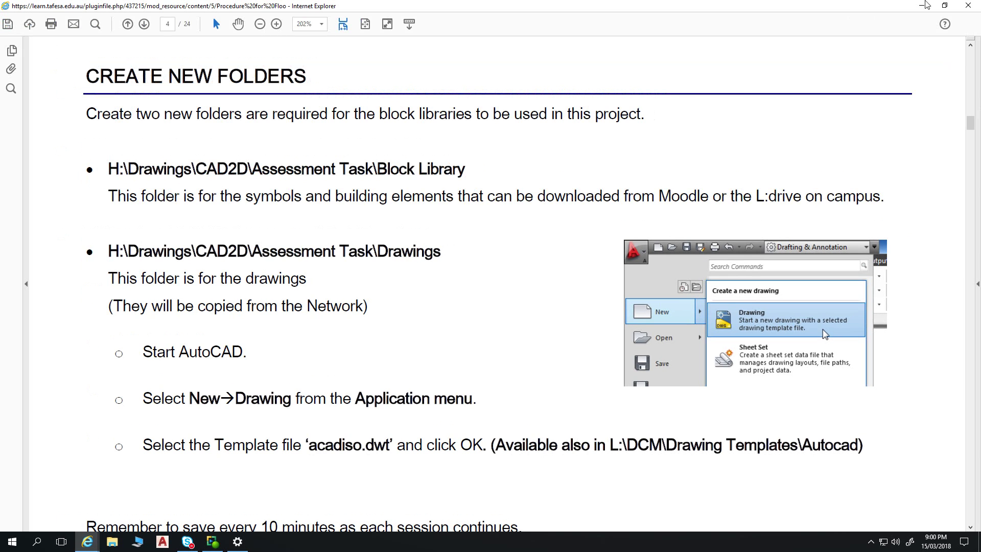
pyautogui.click(923, 8)
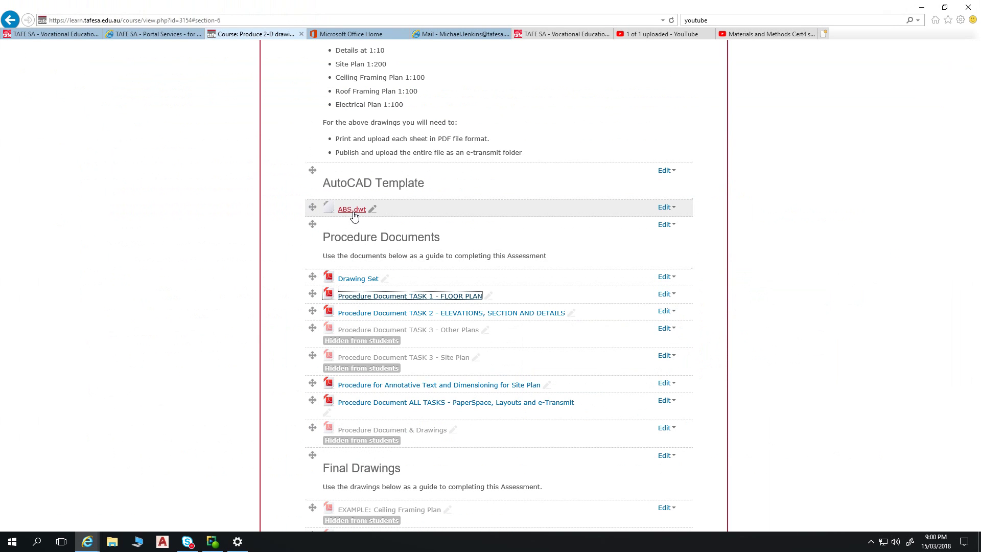
pyautogui.click(352, 213)
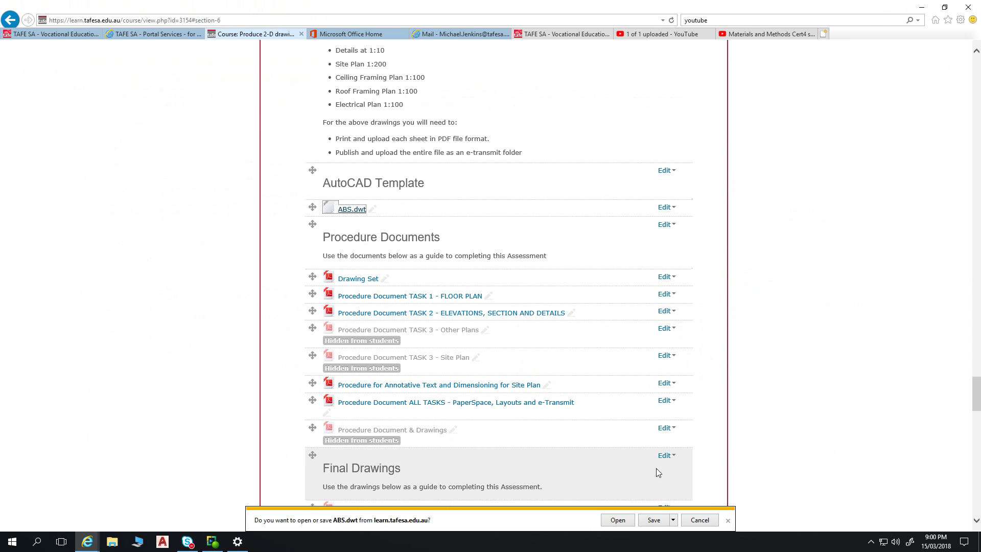
pyautogui.click(618, 520)
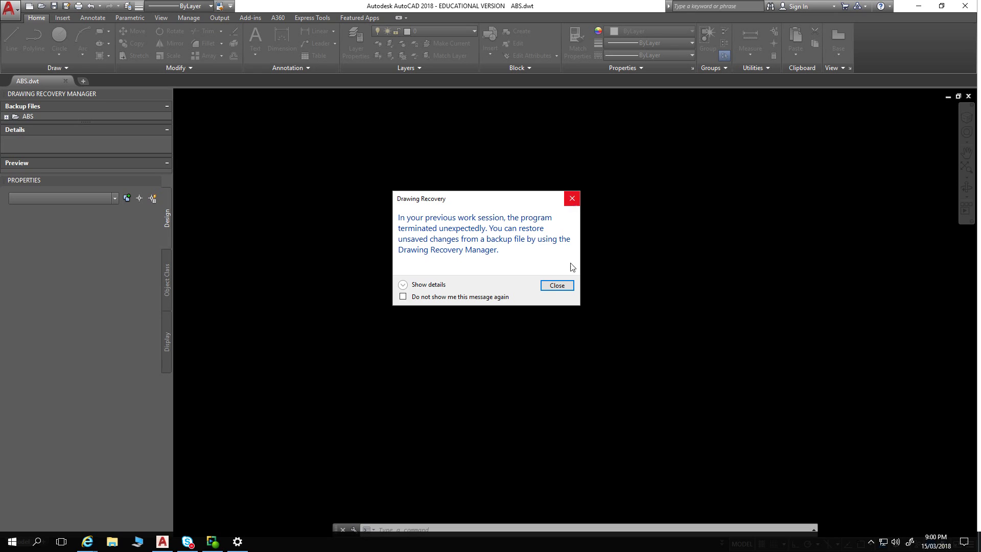
pyautogui.click(569, 287)
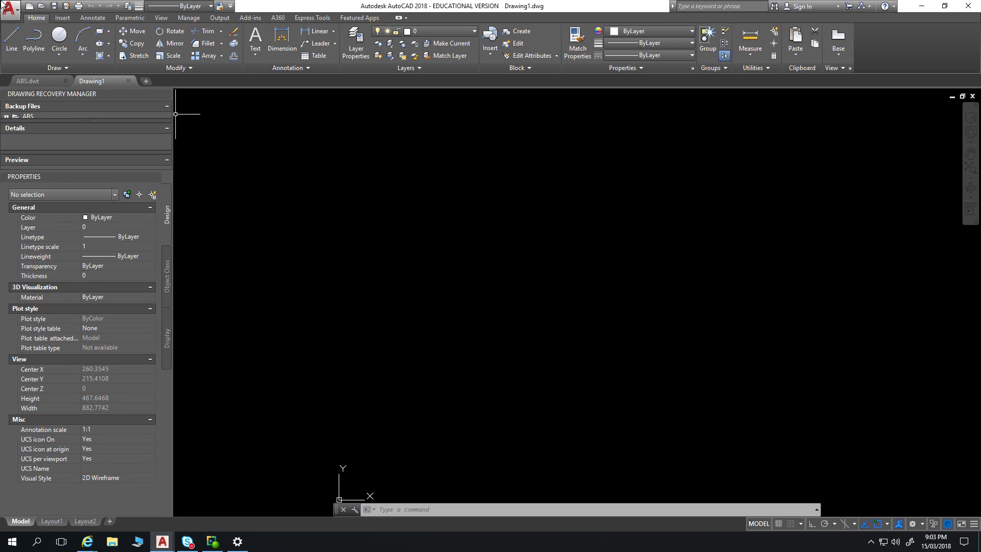
# Create a new layer named CONCRETE in Drawing1.
pyautogui.click(54, 7)
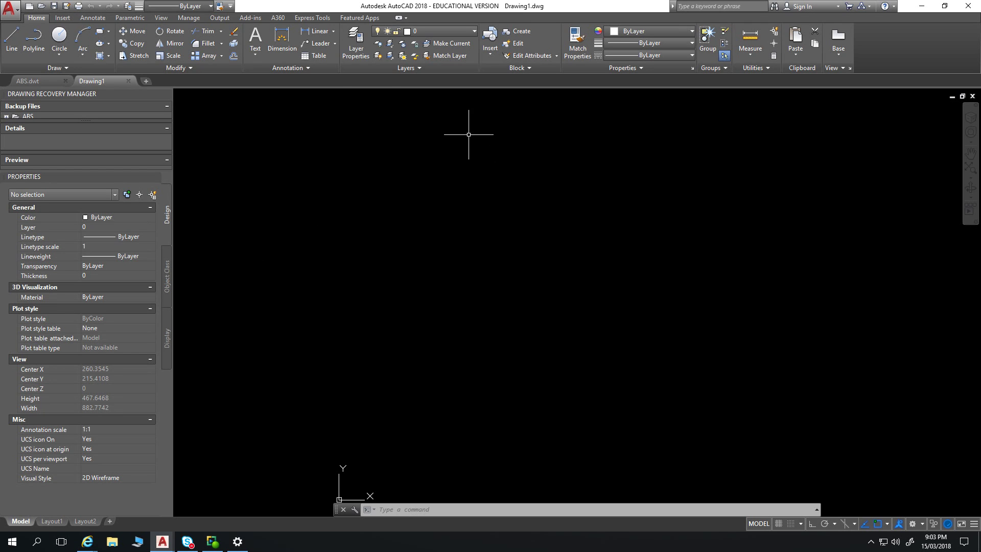
pyautogui.click(355, 53)
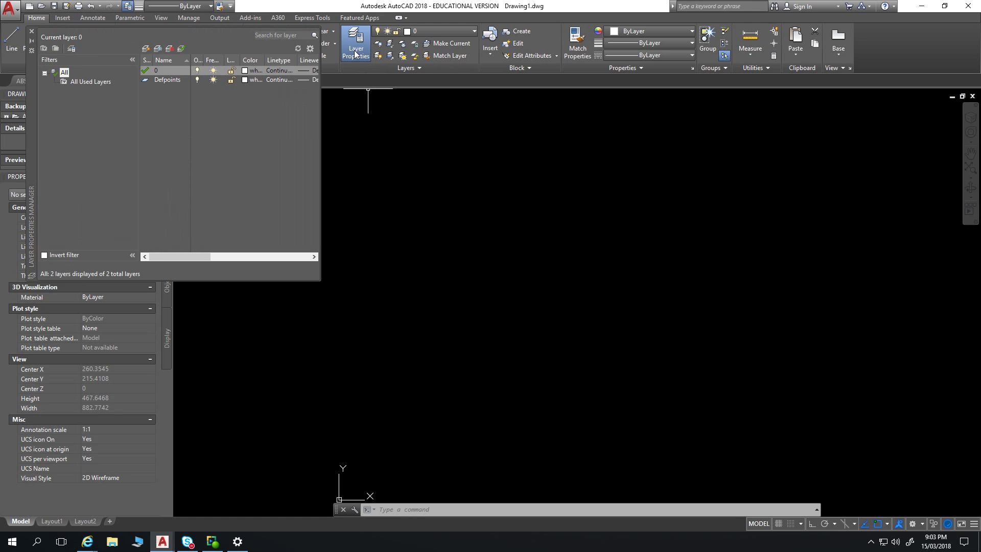
pyautogui.click(147, 49)
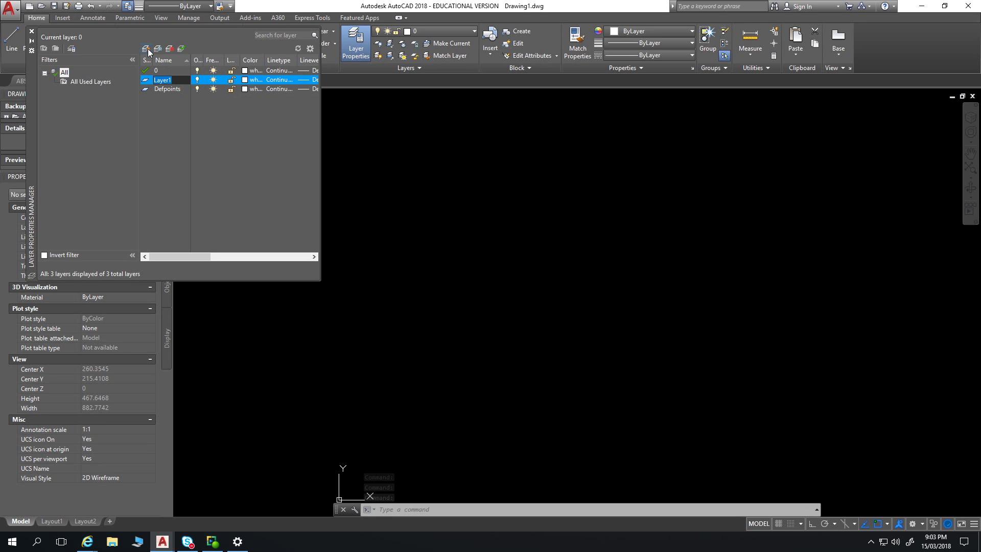
pyautogui.write('CONCRETE')
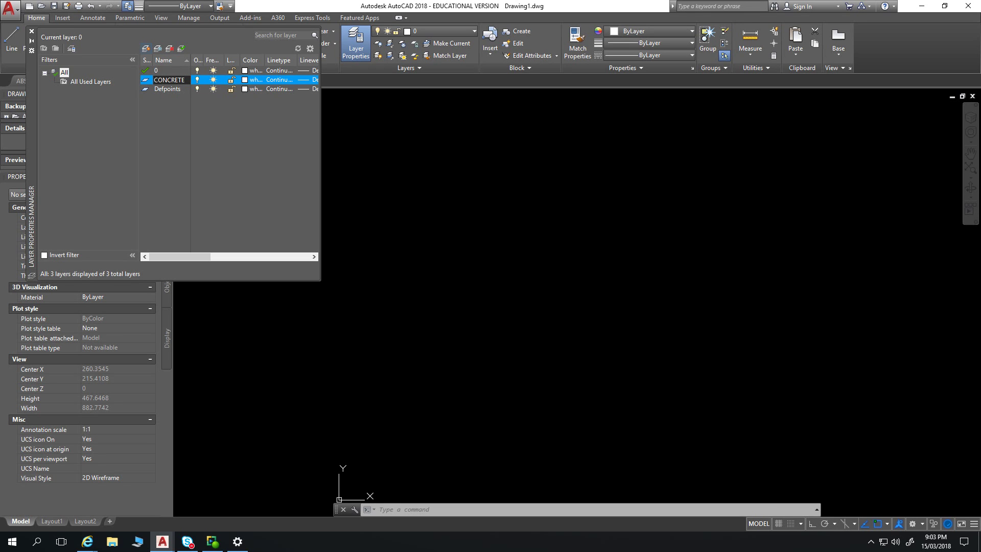
pyautogui.click(251, 79)
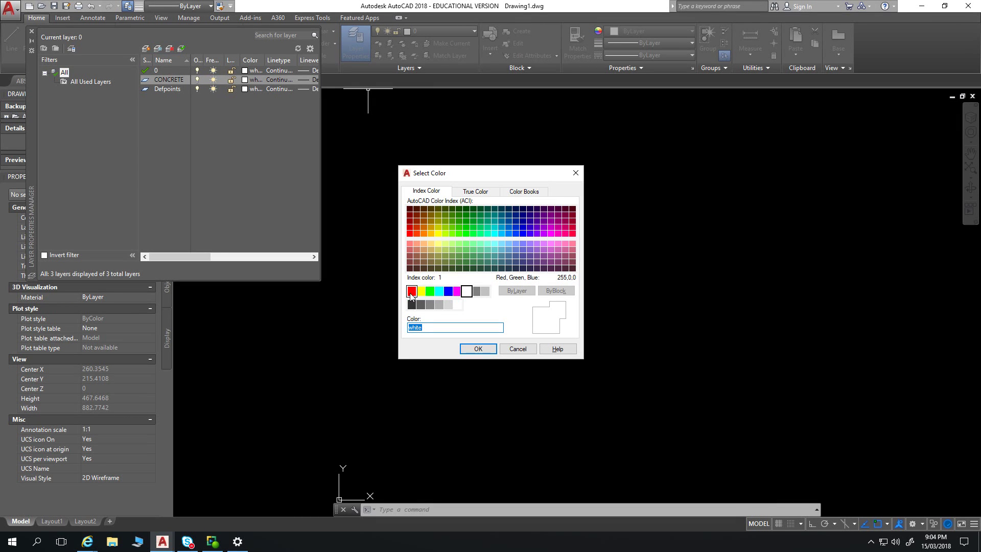
pyautogui.click(429, 295)
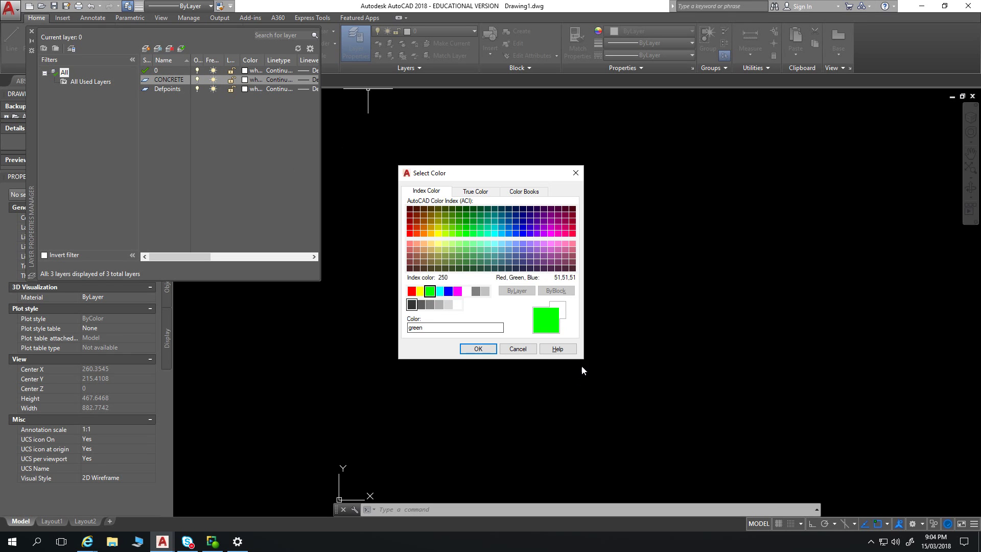
pyautogui.click(575, 172)
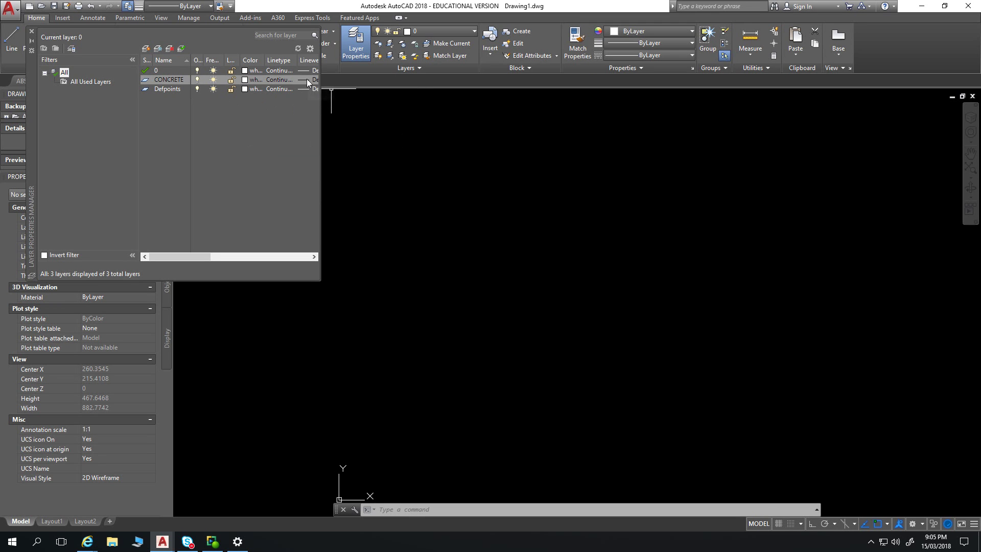
# Set the CONCRETE layer's colour to green.
pyautogui.click(250, 79)
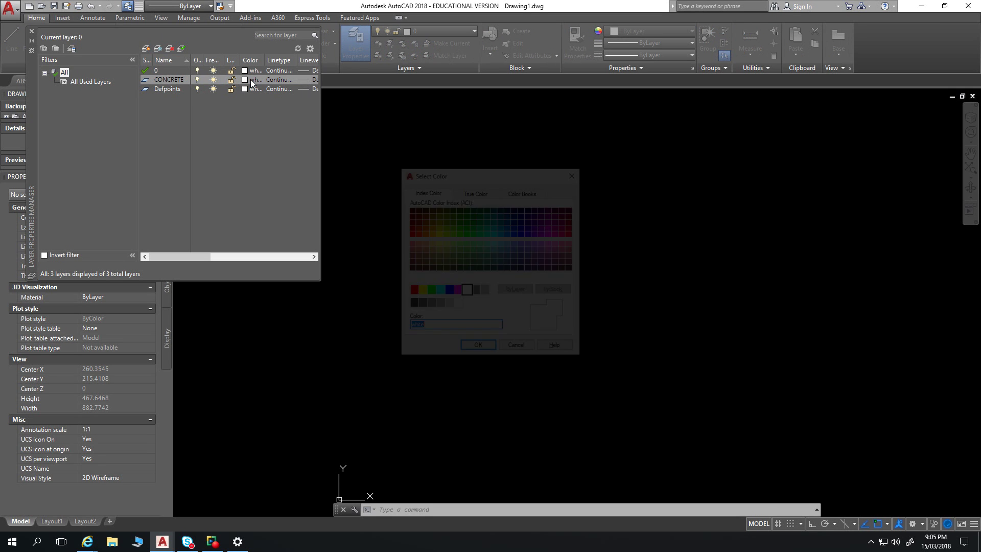
pyautogui.click(429, 291)
pyautogui.click(477, 349)
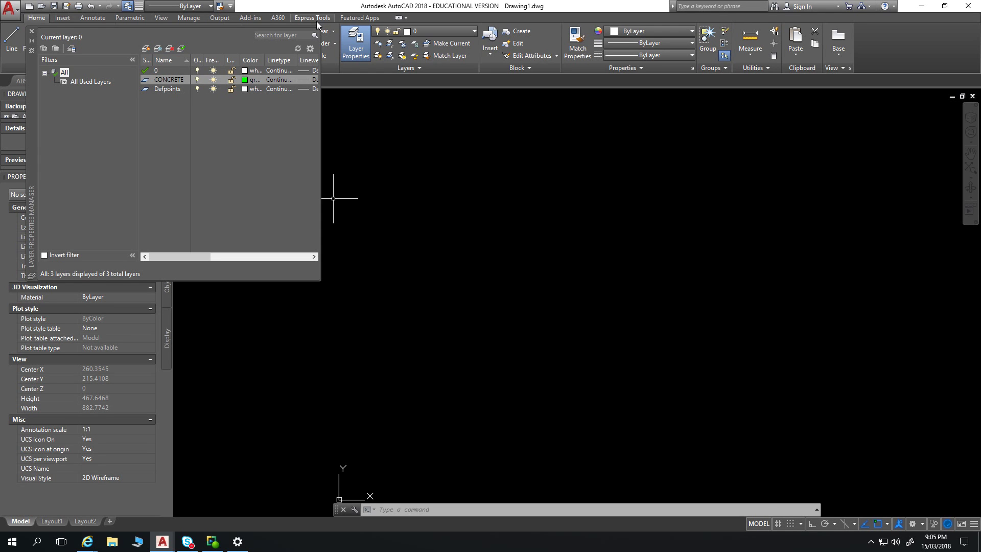
# Delete the CONCRETE layer and close the Layer Properties Manager.
pyautogui.click(168, 80)
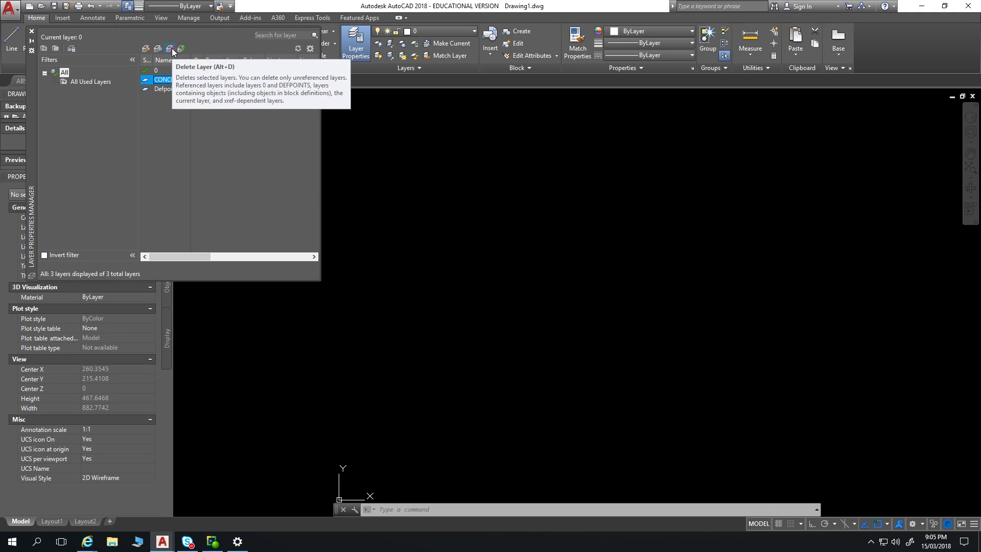
pyautogui.click(172, 48)
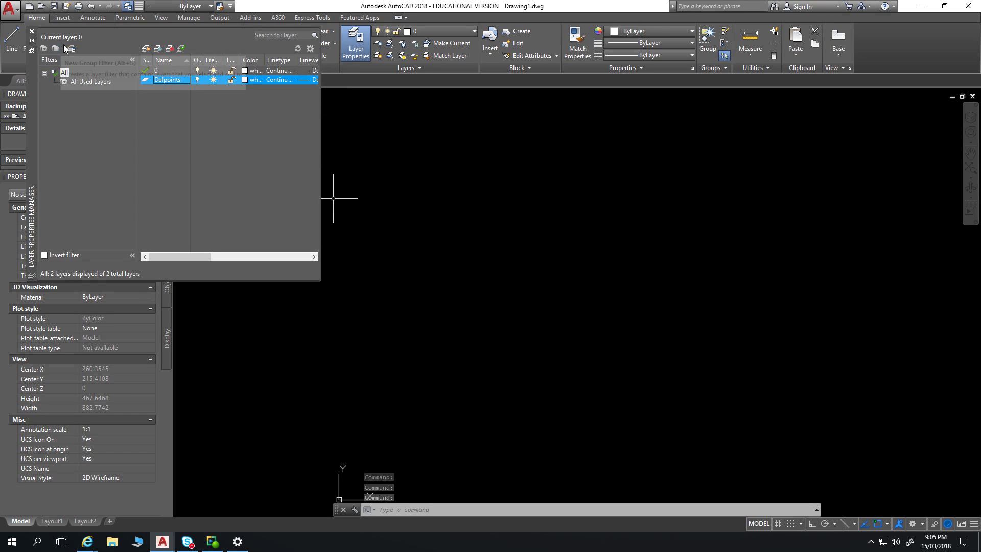
pyautogui.click(31, 31)
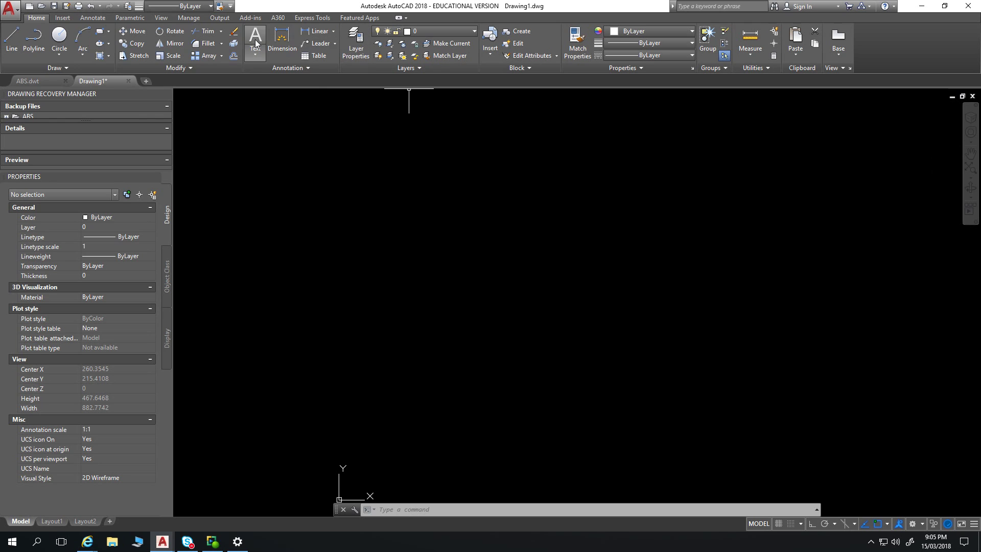
# Reopen the Layer Properties Manager and add a new layer, keeping its default name.
pyautogui.click(357, 44)
pyautogui.click(350, 45)
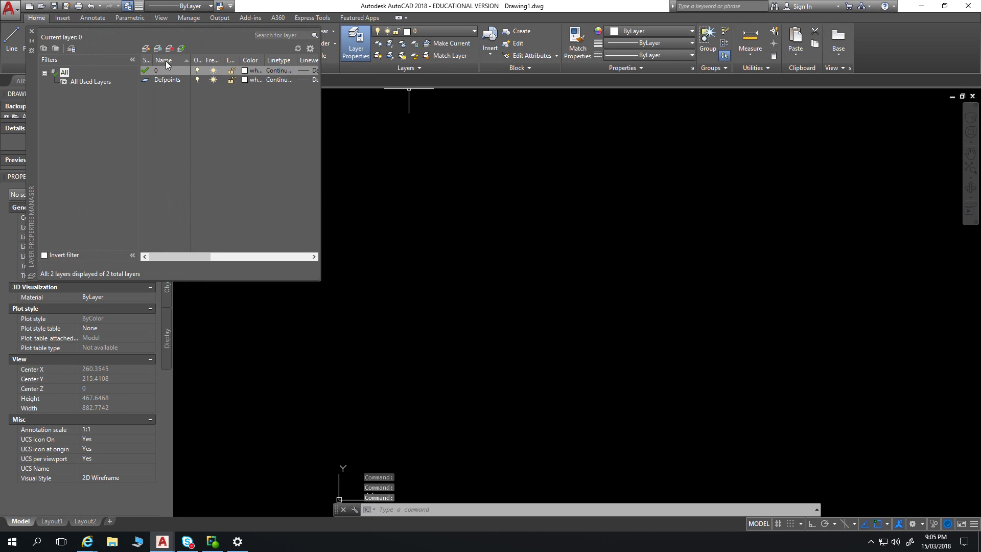
pyautogui.click(146, 50)
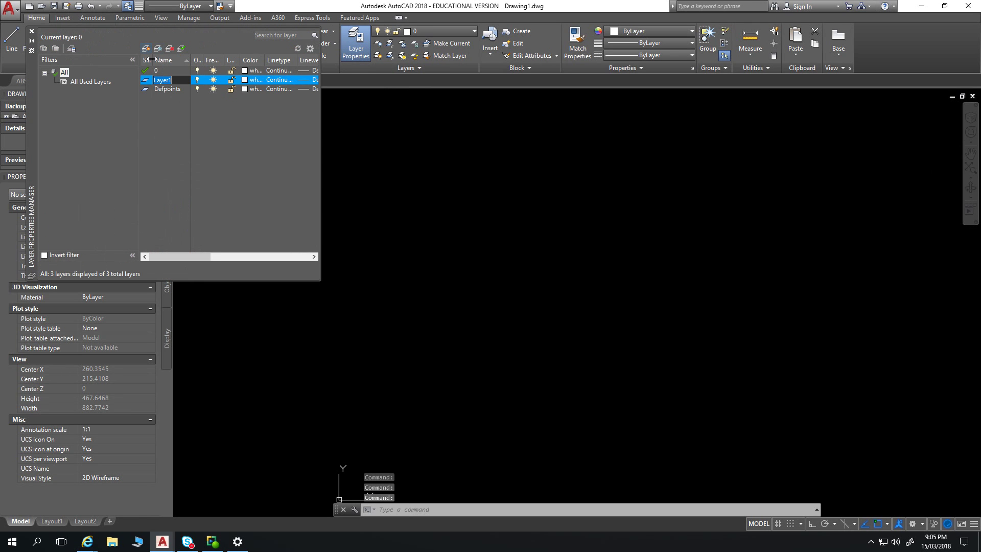
pyautogui.press('BackSpace')
# Browse the loadable linetypes for the new layer, highlight CENTER2, cancel without loading it, and close the Layer Properties Manager.
pyautogui.click(282, 81)
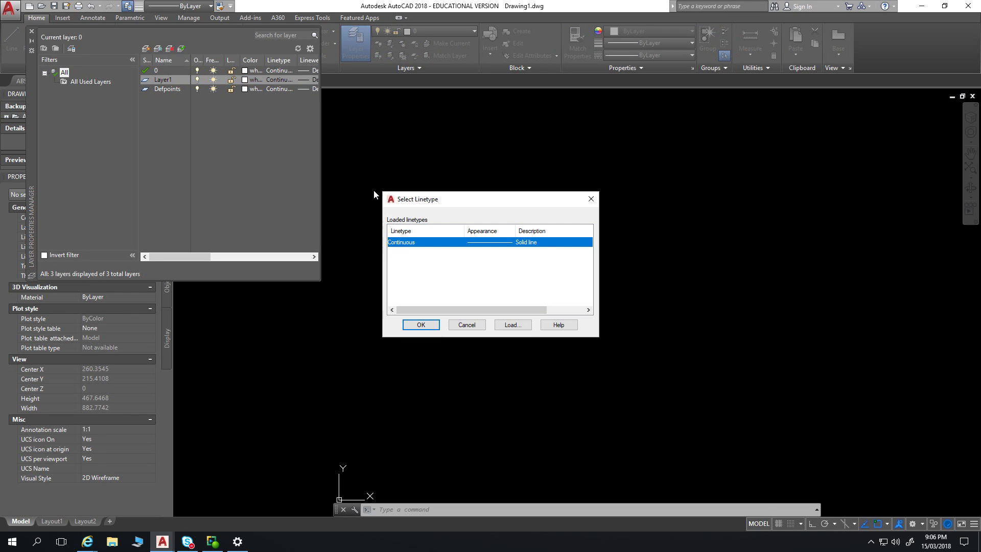
pyautogui.click(513, 325)
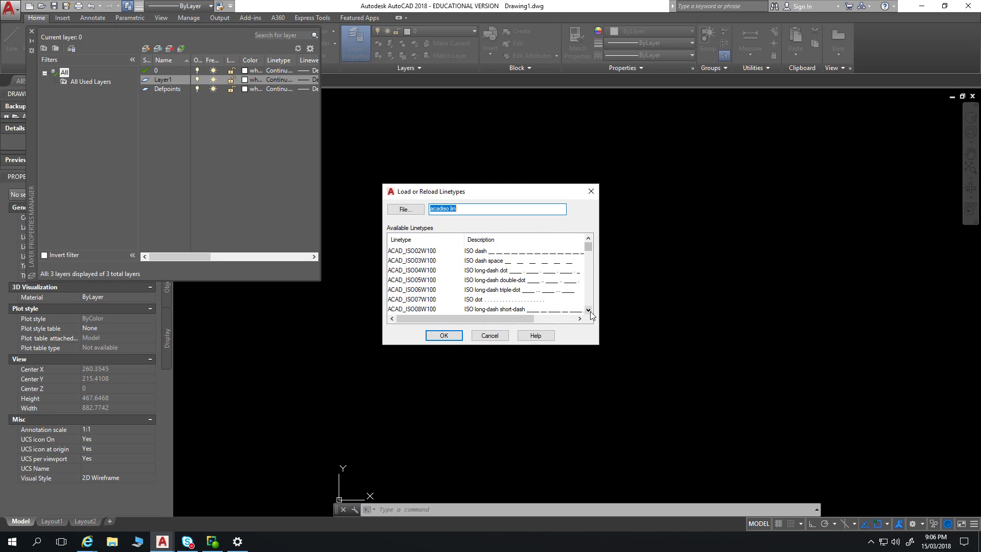
pyautogui.moveTo(588, 310); pyautogui.dragTo(588, 310)
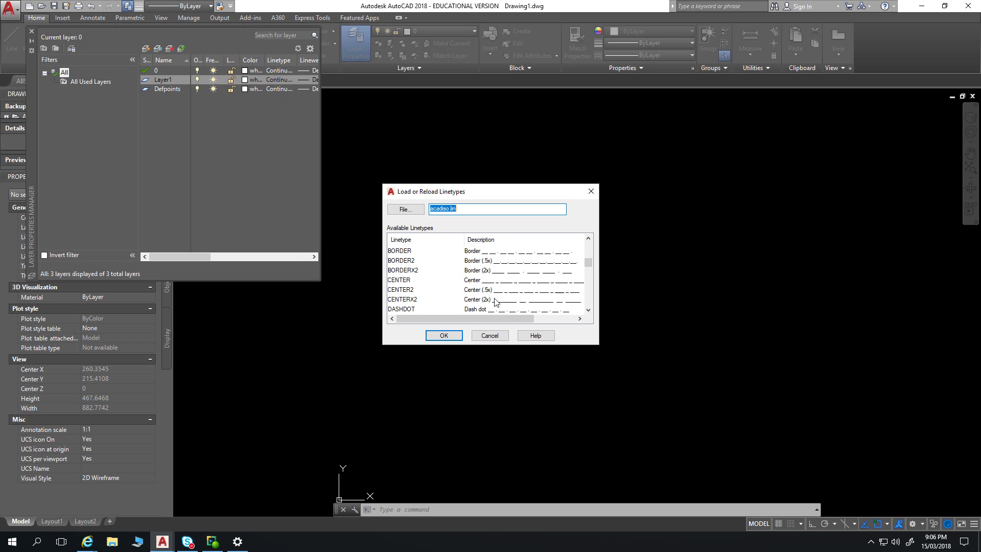
pyautogui.click(408, 290)
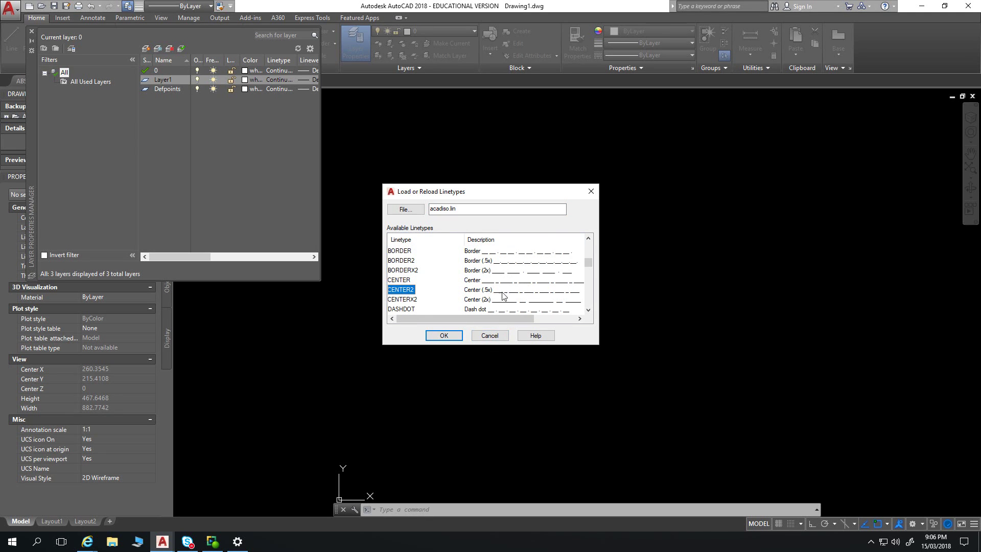
pyautogui.click(488, 337)
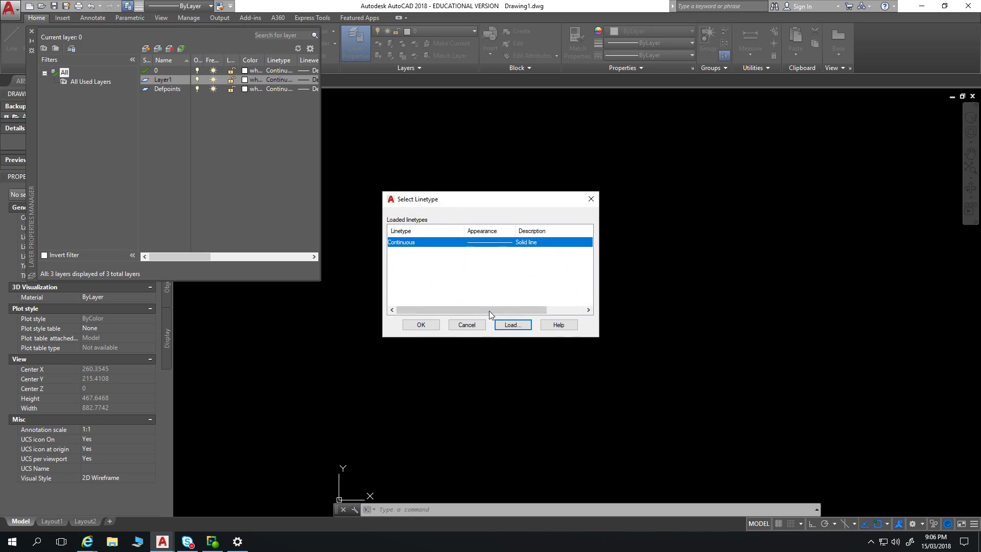
pyautogui.click(467, 327)
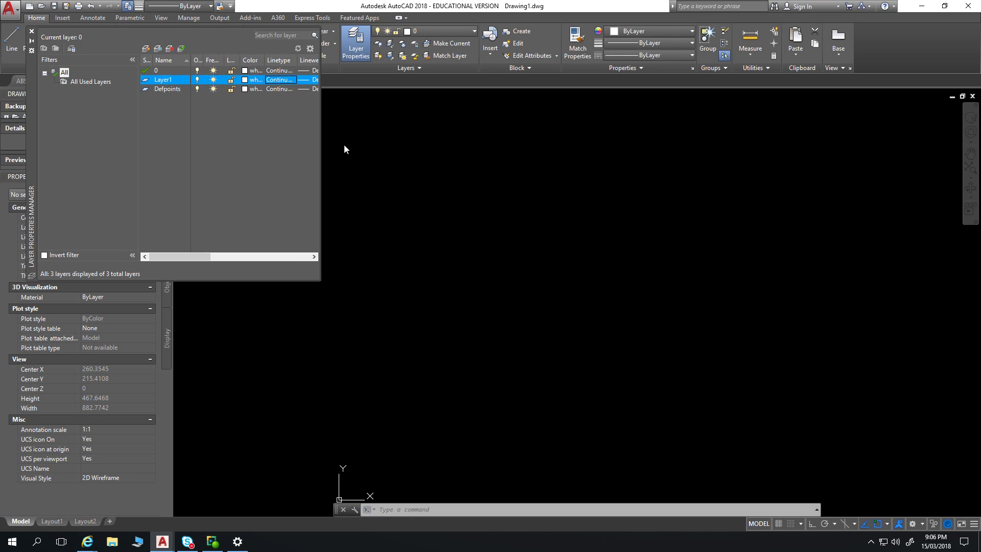
pyautogui.click(31, 31)
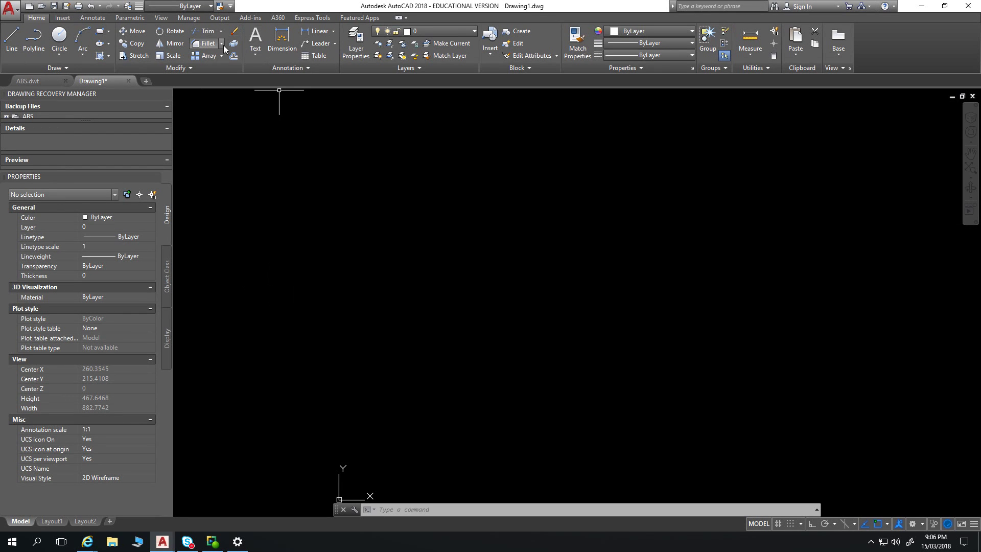
# Draw a freehand rectangle in model space above the origin and check it with Zoom Extents.
pyautogui.write('rec')
pyautogui.press('Return')
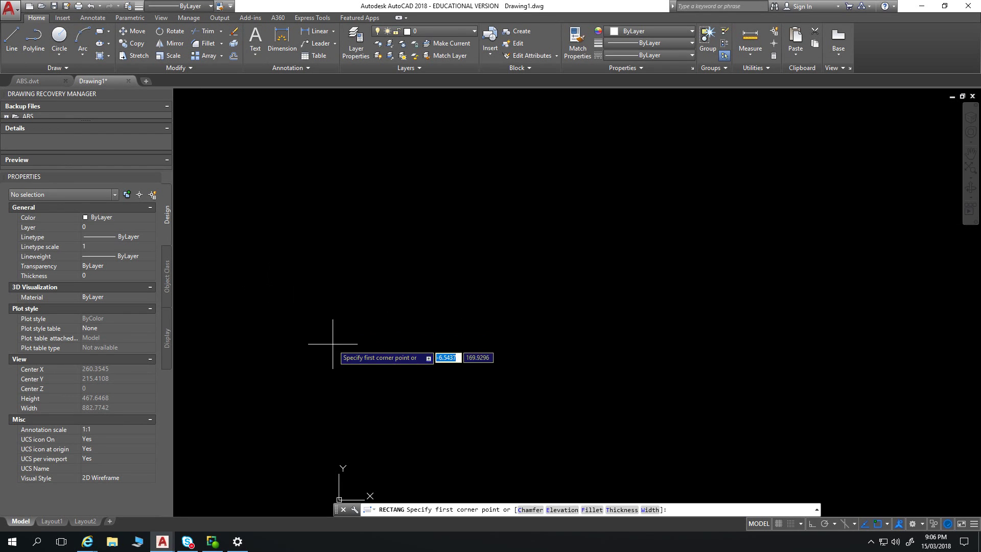
pyautogui.click(330, 344)
pyautogui.click(598, 226)
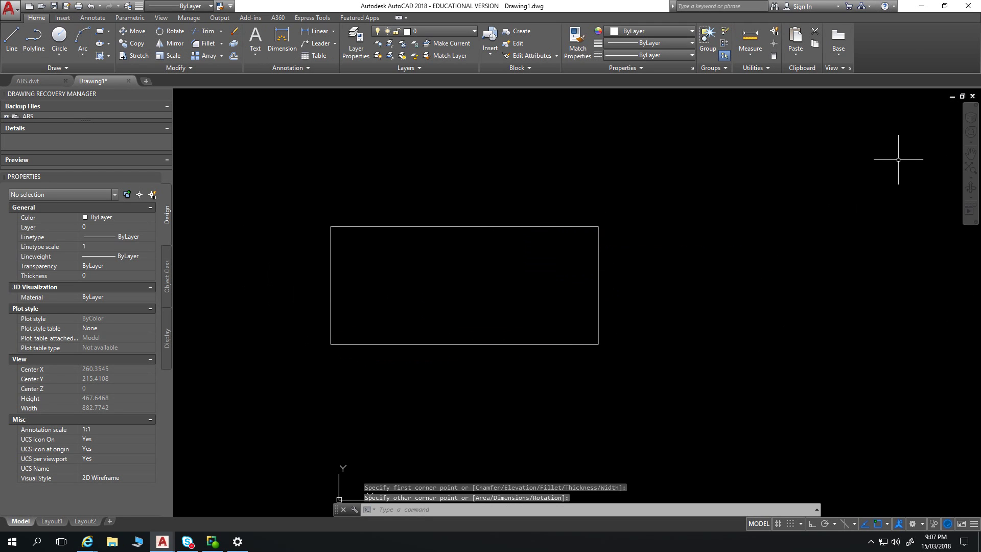
pyautogui.click(970, 179)
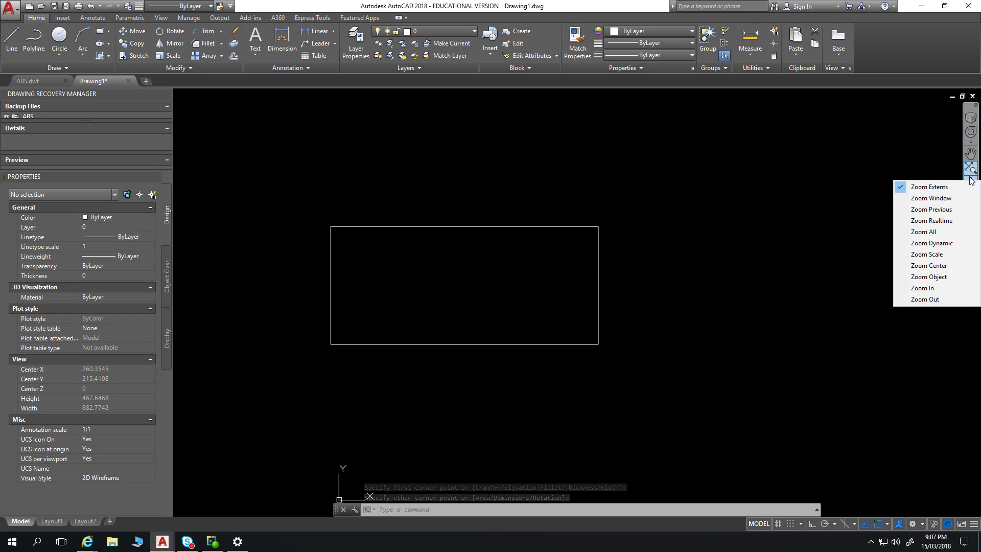
pyautogui.click(931, 187)
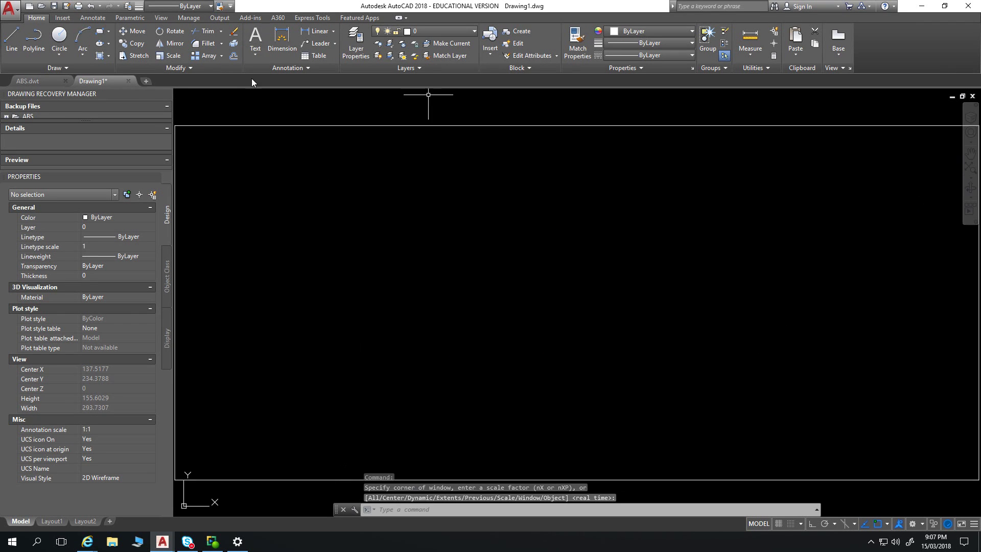
pyautogui.scroll(-5, 449, 231)
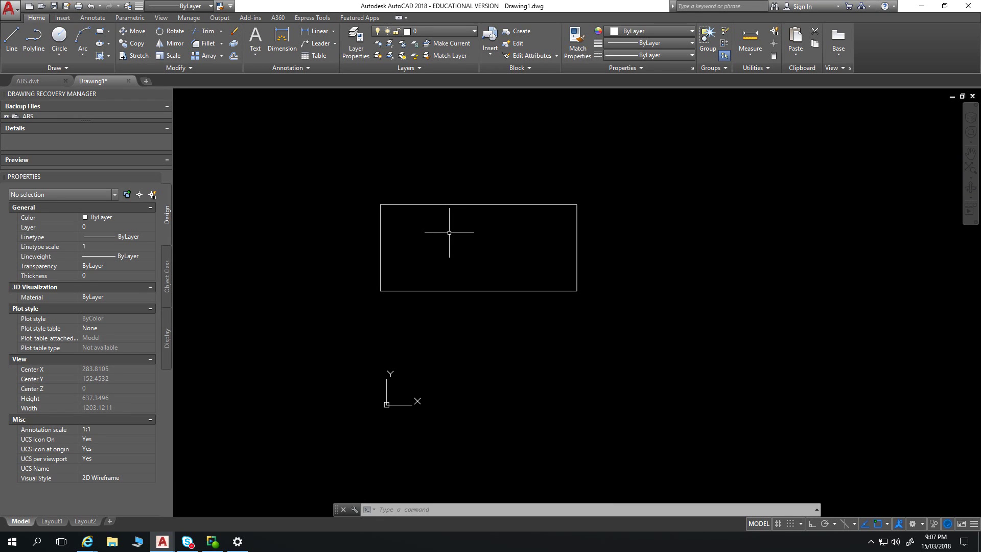
# Set the model space limits with the default lower left corner at 0,0 and the upper right corner at 30000,30000.
pyautogui.click(436, 510)
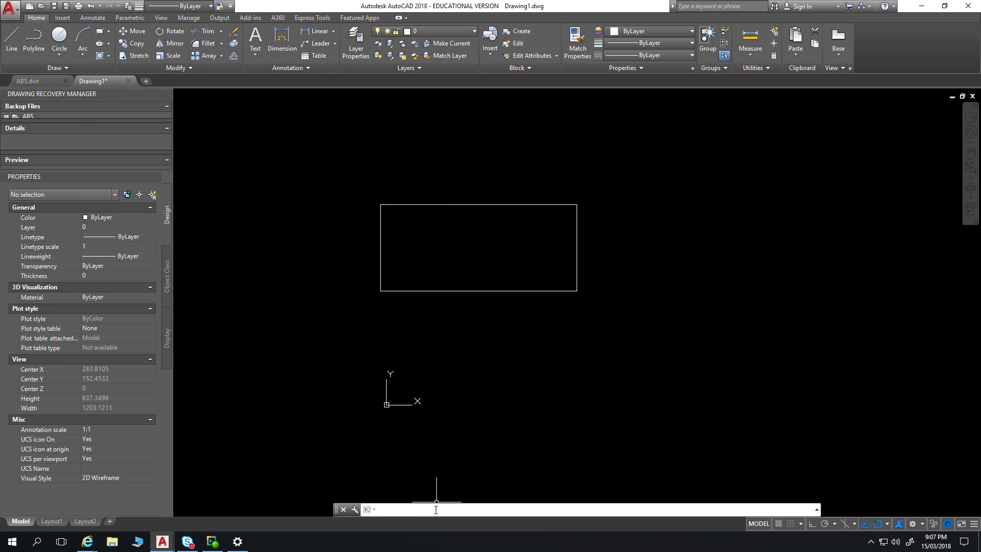
pyautogui.write('LIMITS')
pyautogui.press('Return')
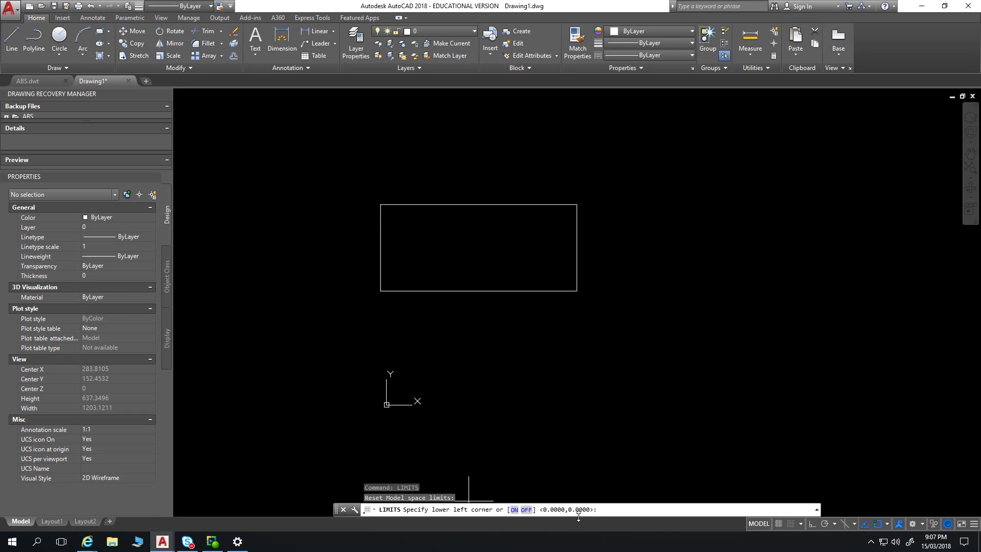
pyautogui.press('Return')
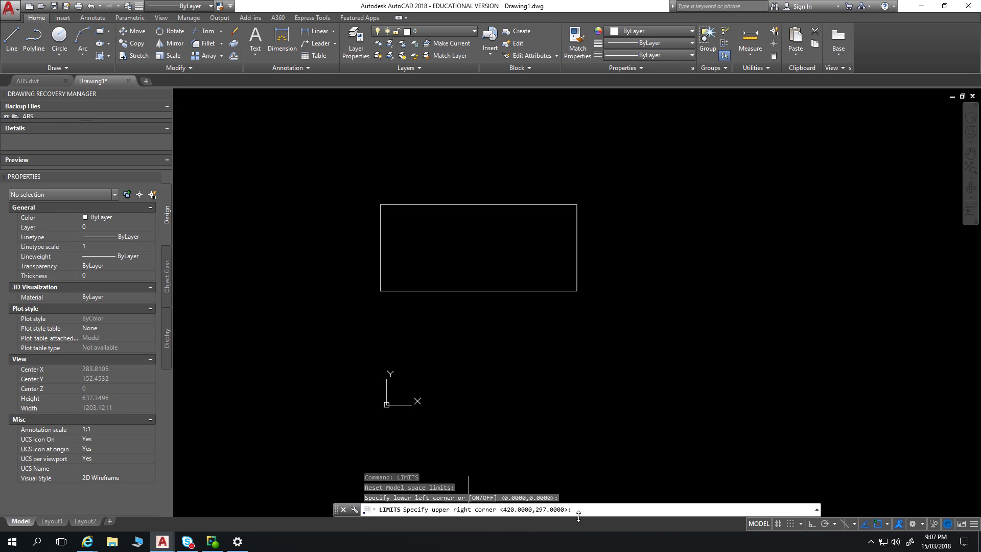
pyautogui.write('30000,30000')
pyautogui.press('Return')
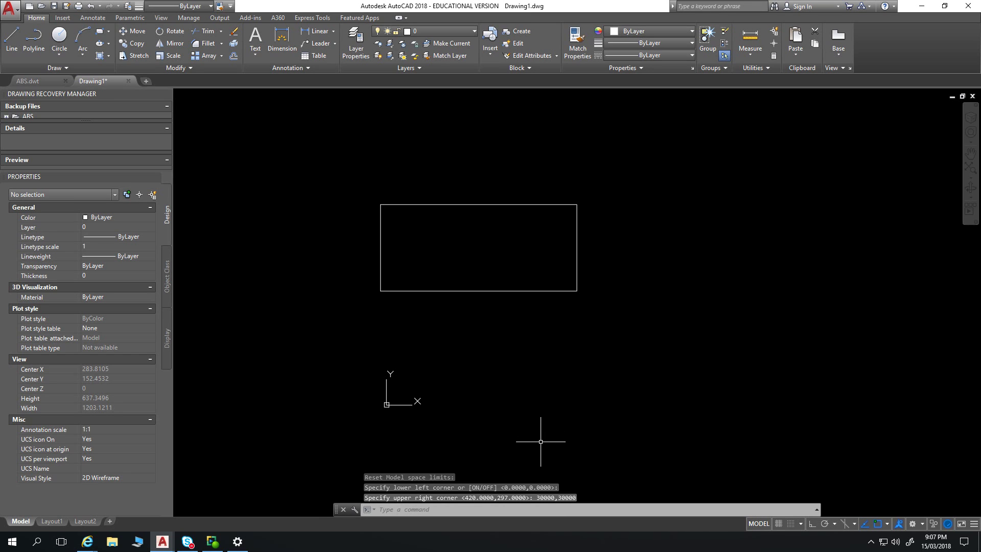
# Compare the Zoom Extents view of the rectangle with the Zoom All view of the full drawing limits.
pyautogui.click(969, 171)
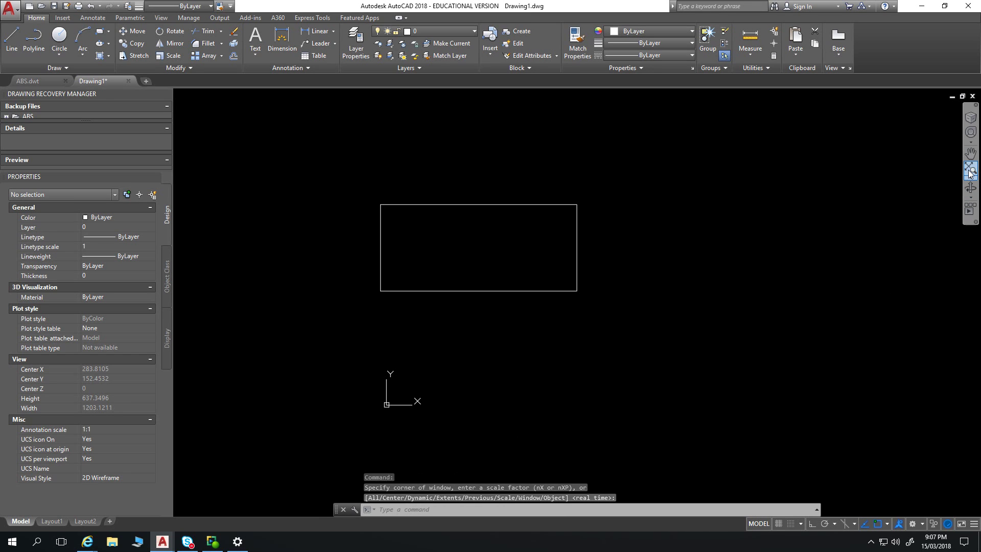
pyautogui.click(971, 178)
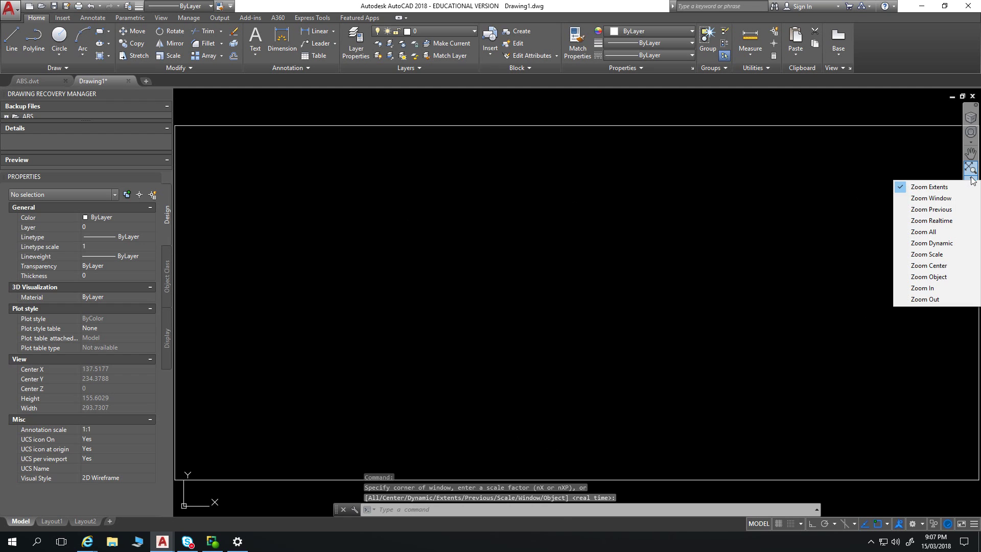
pyautogui.click(943, 188)
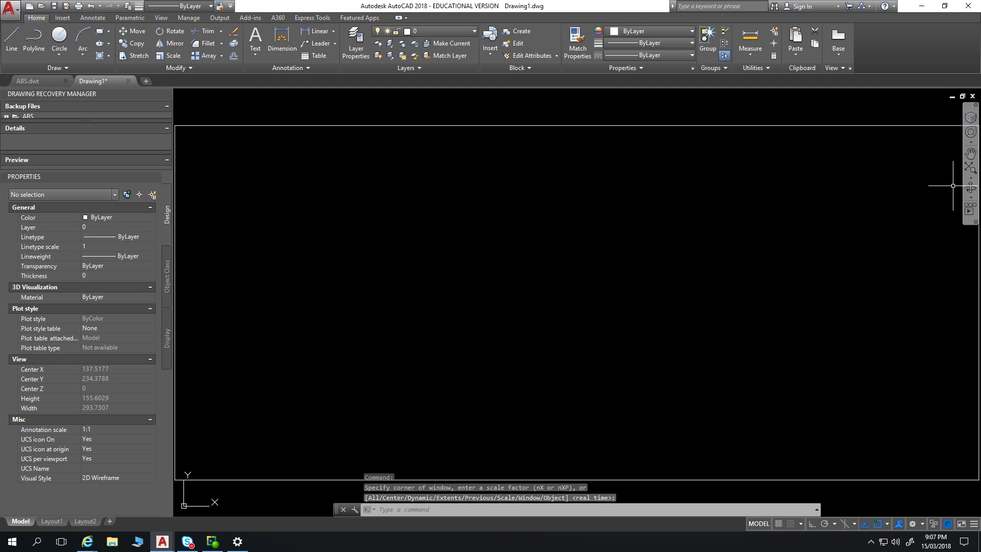
pyautogui.click(972, 179)
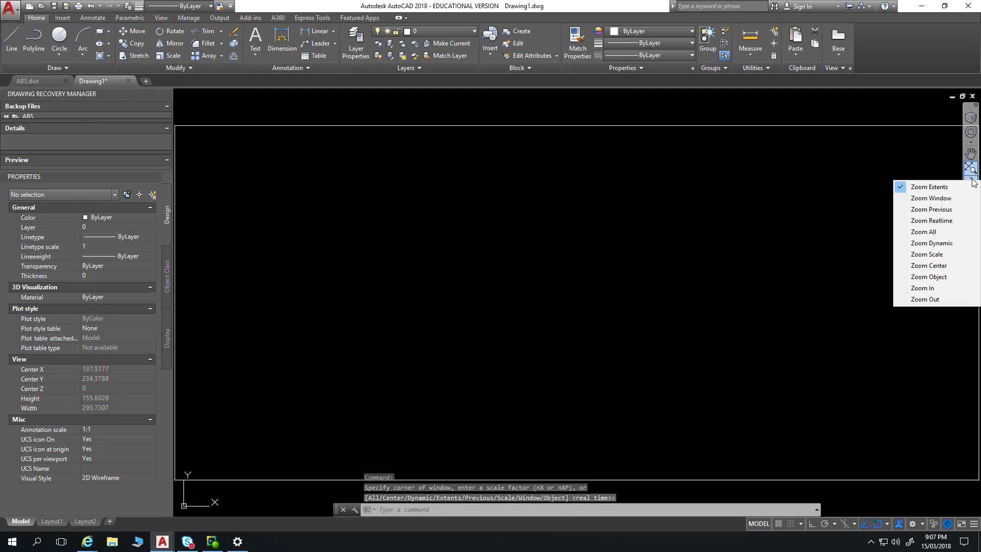
pyautogui.click(923, 232)
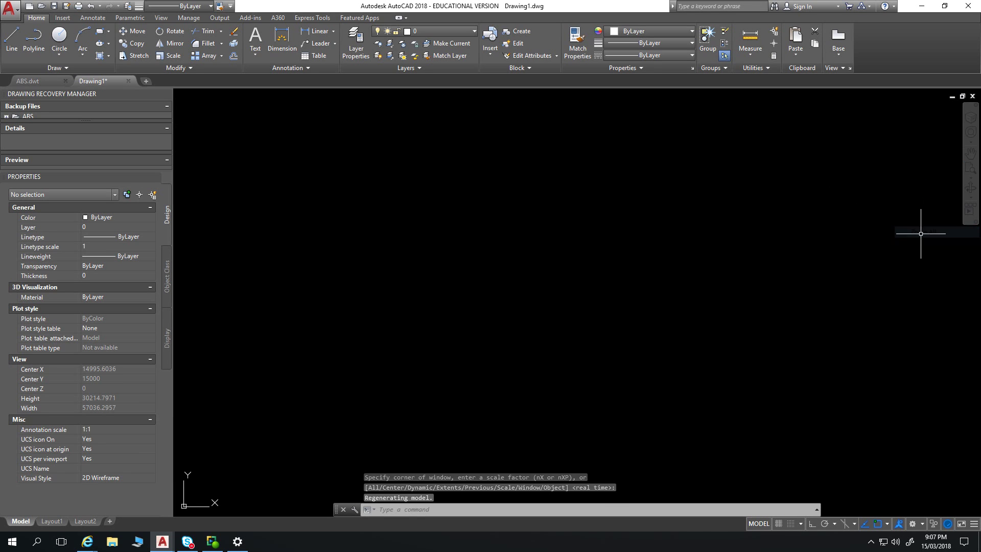
pyautogui.scroll(-3, 489, 328)
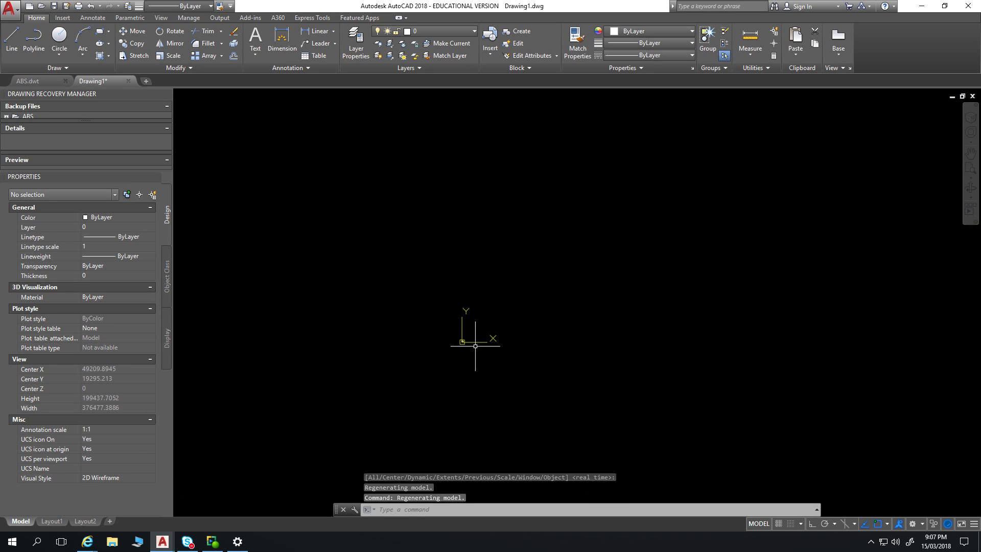
pyautogui.scroll(15, 456, 343)
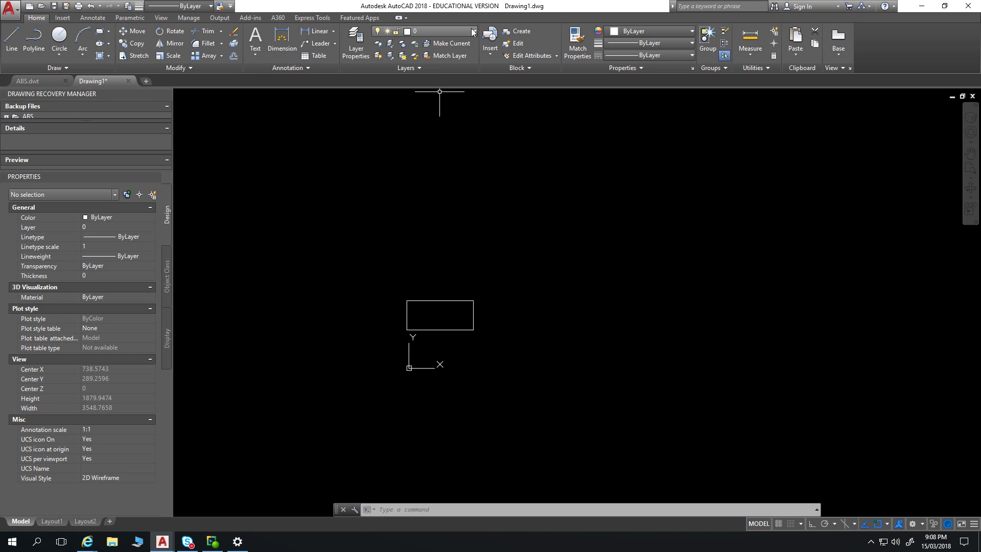
# Erase the freehand rectangle above the origin with the Erase command.
pyautogui.click(519, 269)
pyautogui.click(401, 338)
pyautogui.write('E')
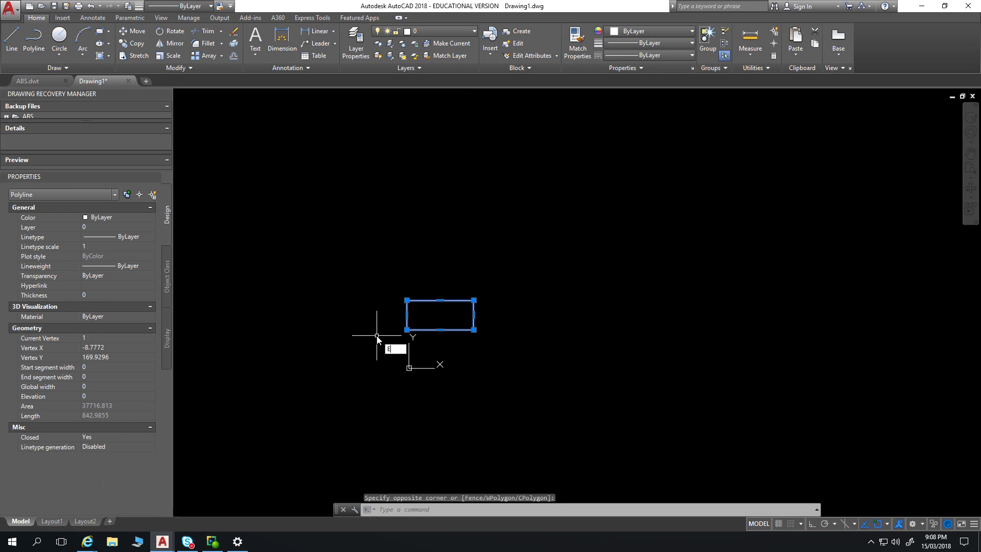
pyautogui.press('Return')
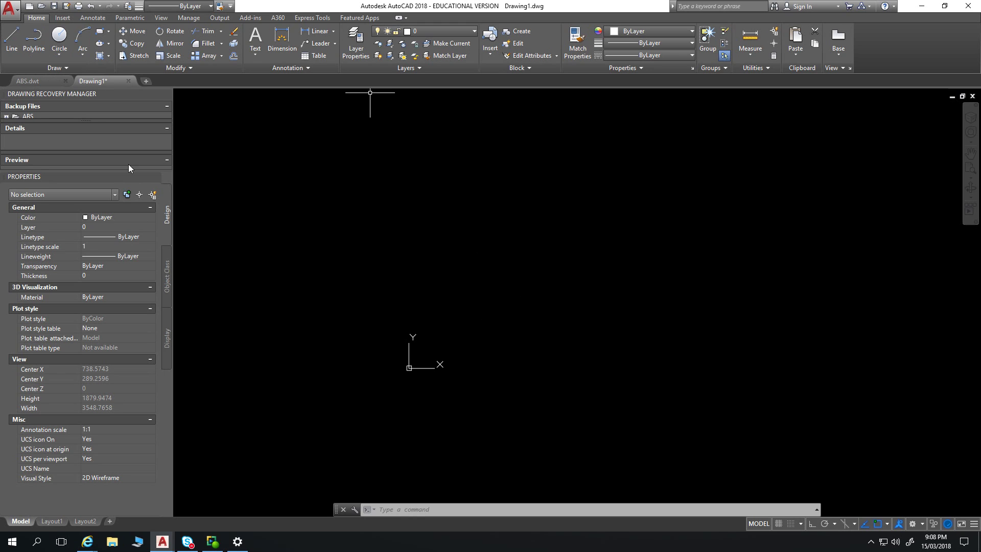
pyautogui.write('PLIN')
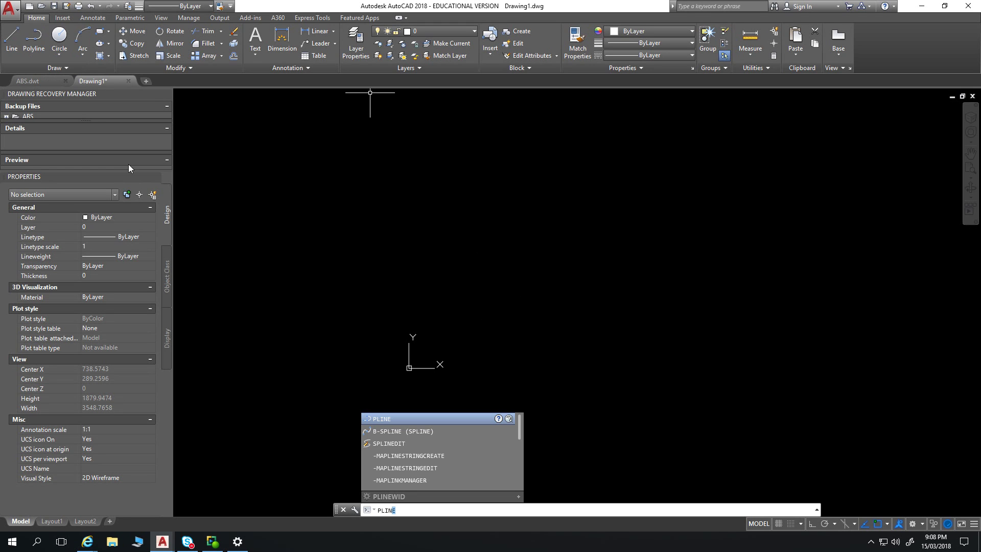
pyautogui.press('Escape')
pyautogui.click(488, 294)
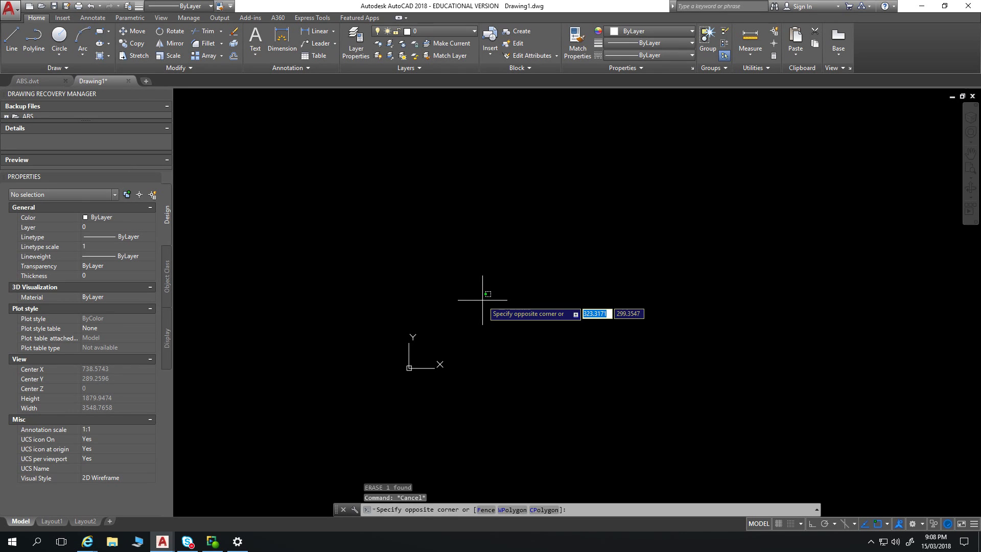
pyautogui.write('PL')
pyautogui.press('Return')
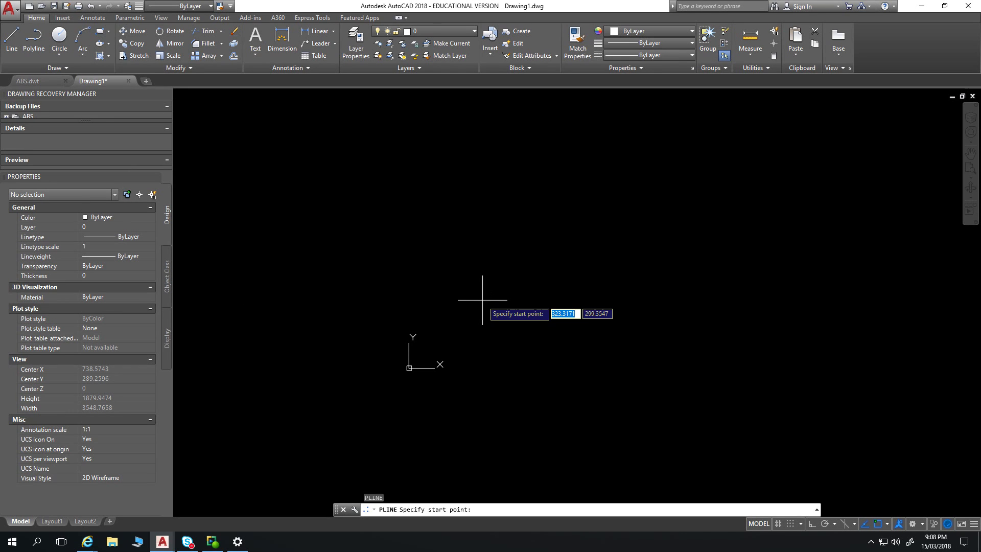
pyautogui.press('Escape')
pyautogui.press('Escape')
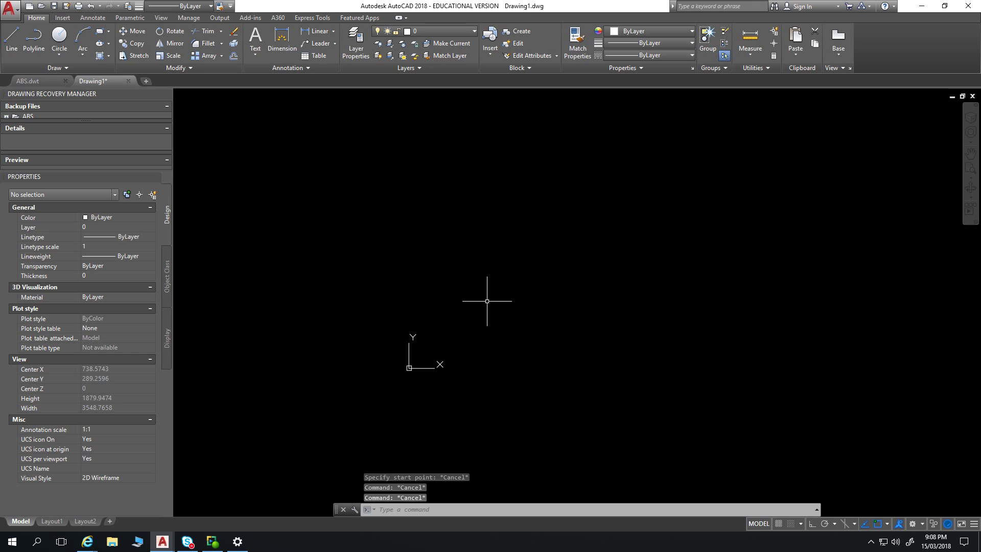
pyautogui.write('PL')
pyautogui.press('Return')
pyautogui.press('Escape')
pyautogui.press('Escape')
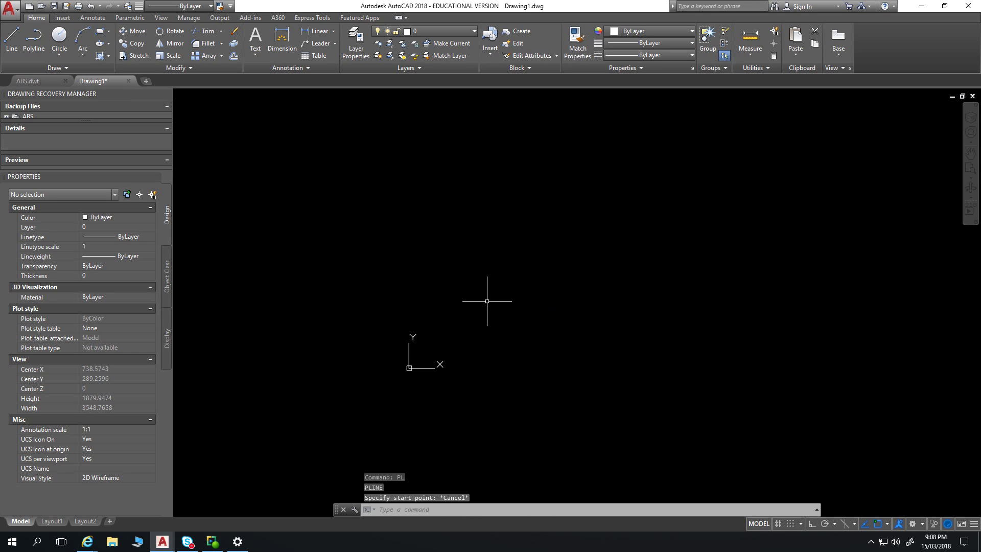
# Draw a freehand open polyline with the PLINE command above the origin, about 1264 units long in total.
pyautogui.write('PL')
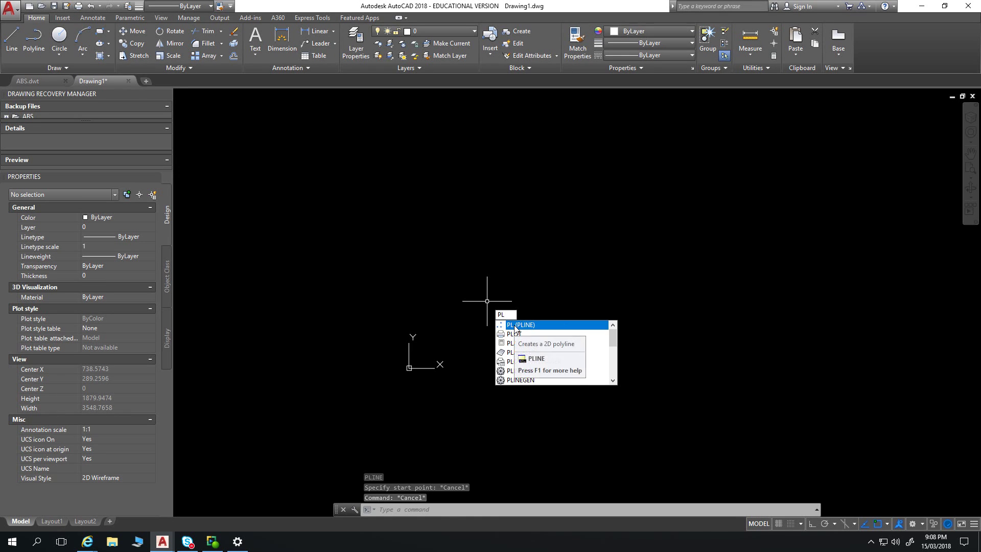
pyautogui.click(515, 326)
pyautogui.click(487, 309)
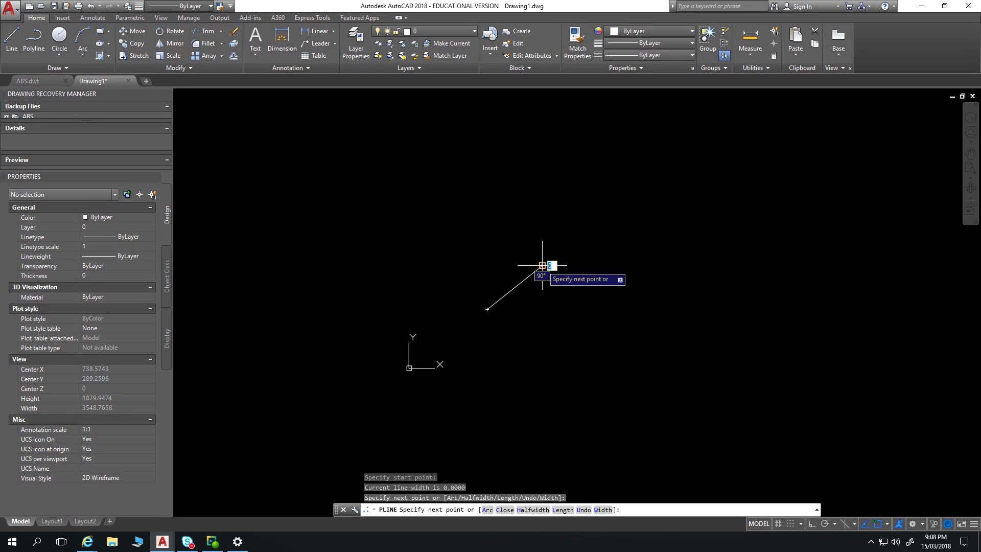
pyautogui.click(542, 266)
pyautogui.click(591, 266)
pyautogui.click(603, 221)
pyautogui.click(583, 207)
pyautogui.click(536, 207)
pyautogui.press('Escape')
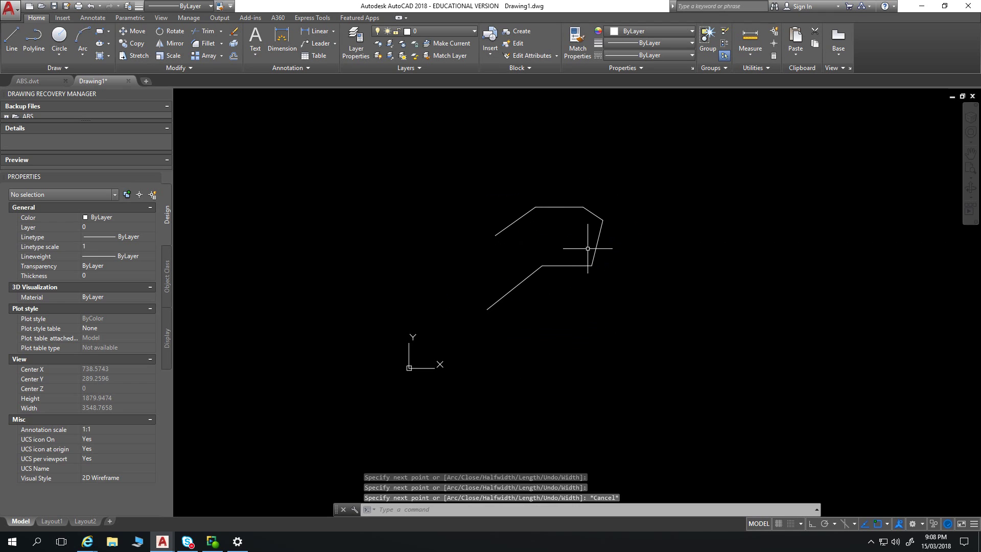
# Erase the practice polyline.
pyautogui.click(661, 194)
pyautogui.click(460, 290)
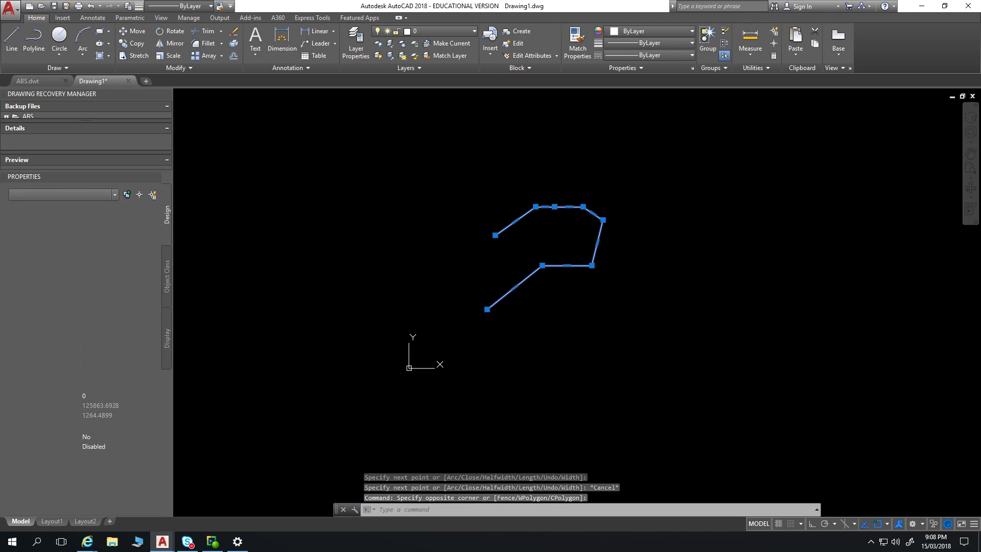
pyautogui.write('E')
pyautogui.press('Return')
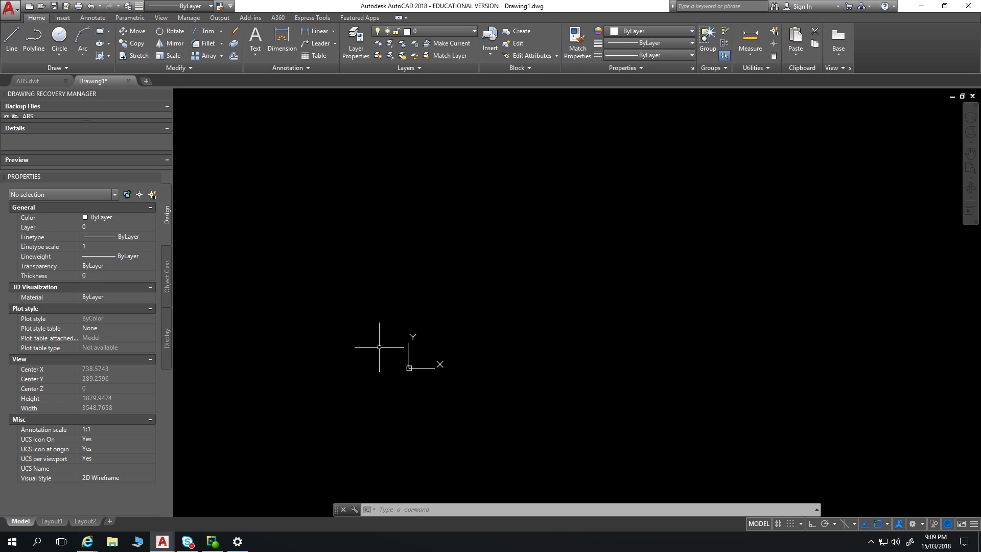
# Switch to the floor plan procedure PDF in Internet Explorer and examine the dimensioned Floor Plan Outline on page 8 at 66.7% zoom.
pyautogui.moveTo(89, 543)
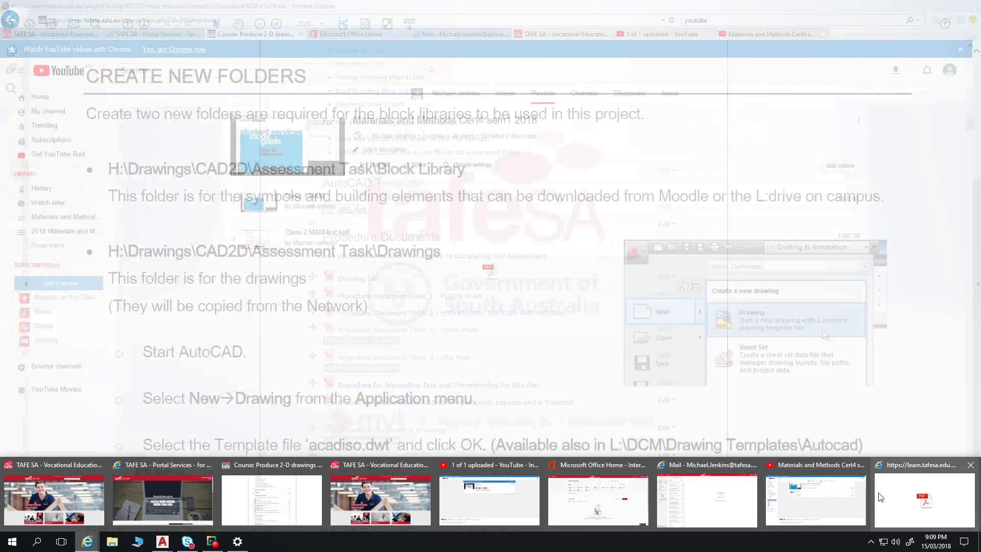
pyautogui.click(880, 498)
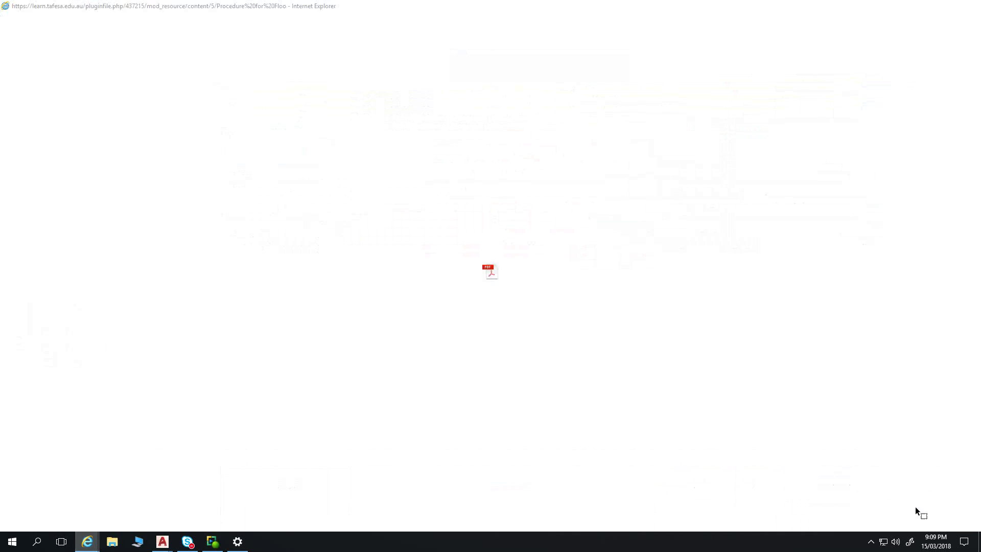
pyautogui.moveTo(971, 126); pyautogui.dragTo(974, 199)
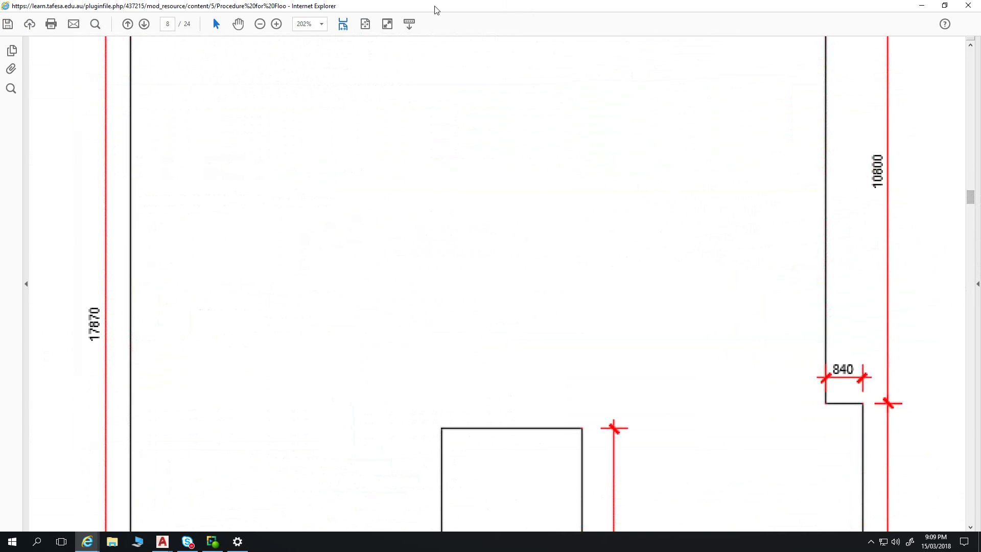
pyautogui.click(261, 24)
pyautogui.click(261, 25)
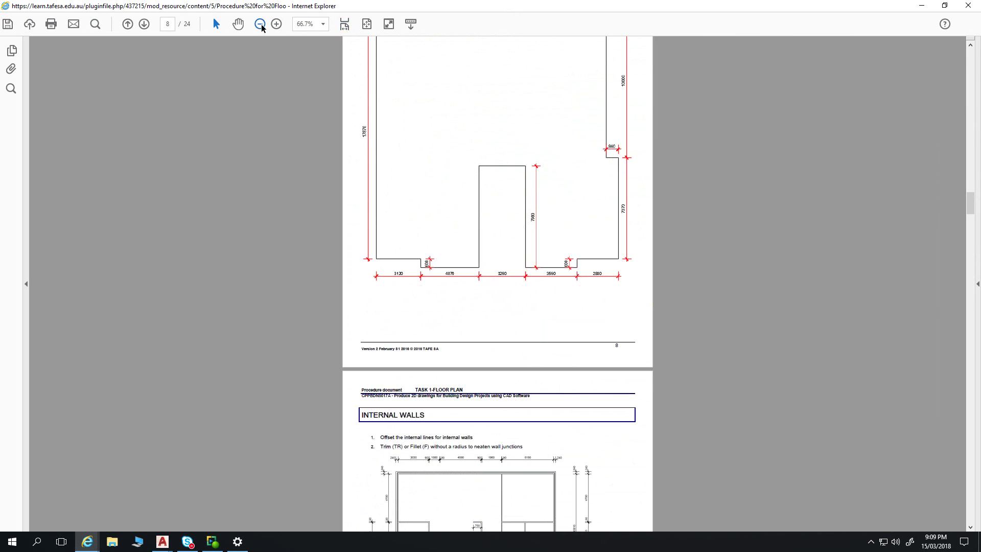
pyautogui.moveTo(973, 206); pyautogui.dragTo(971, 198)
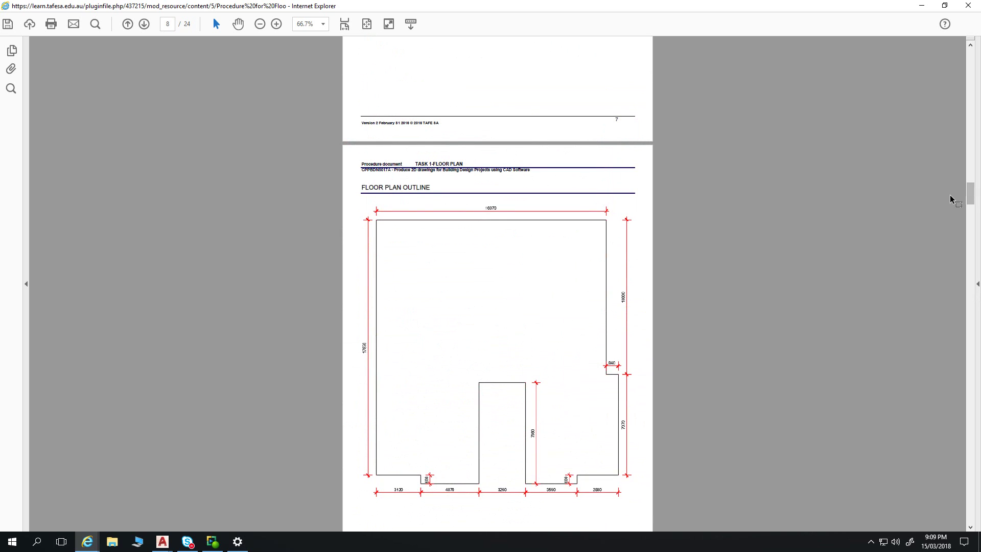